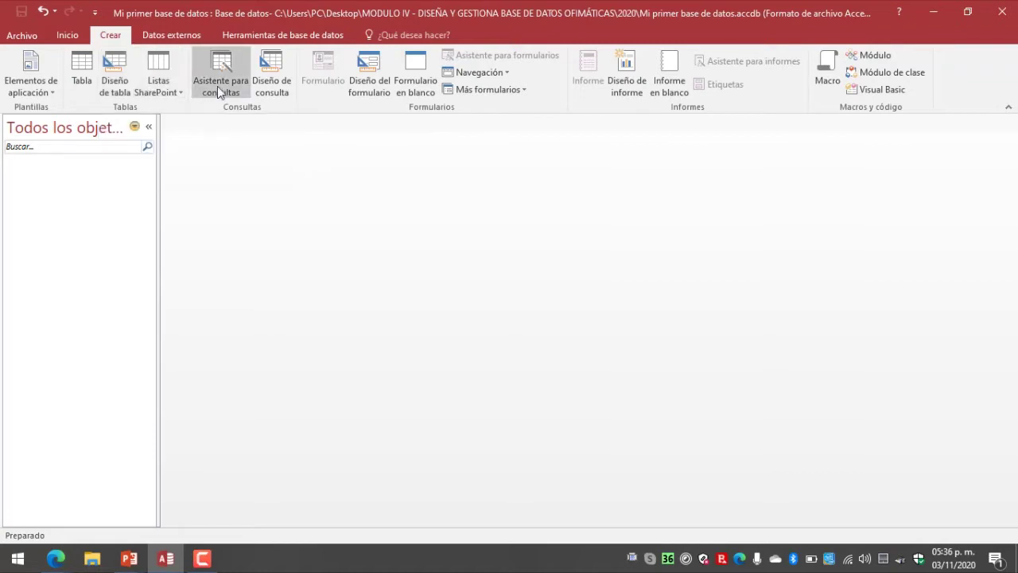
Create a new table in Design view and select the first Nombre del campo cell.
{"action": "left_click", "coordinate": [116, 67]}
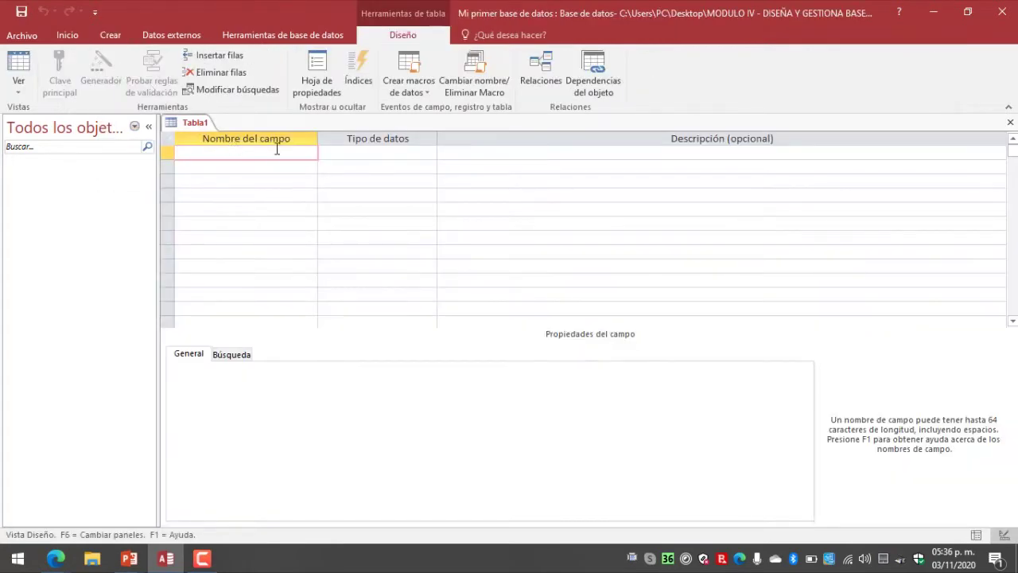
{"action": "left_click", "coordinate": [487, 182]}
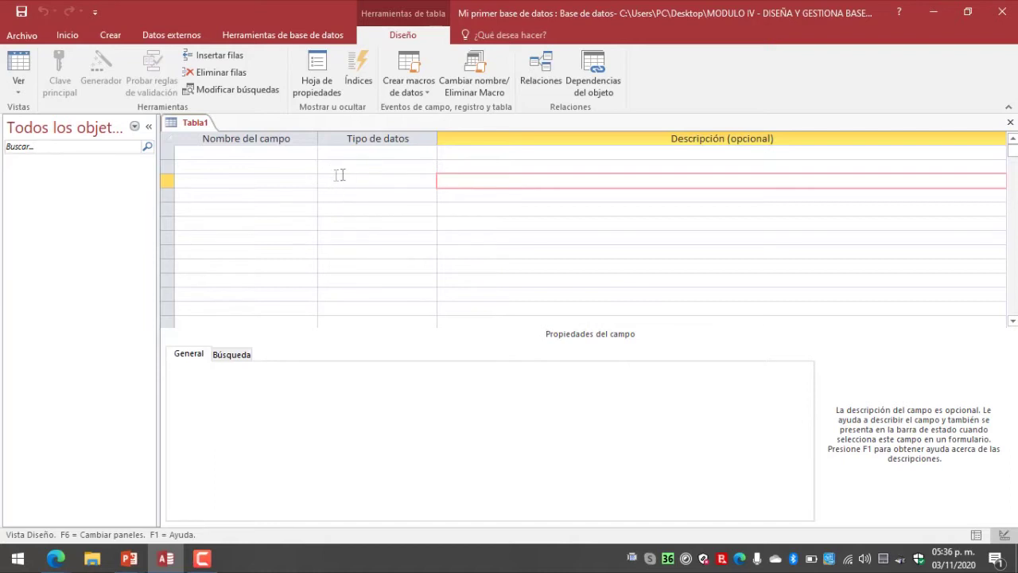
{"action": "left_click", "coordinate": [287, 169]}
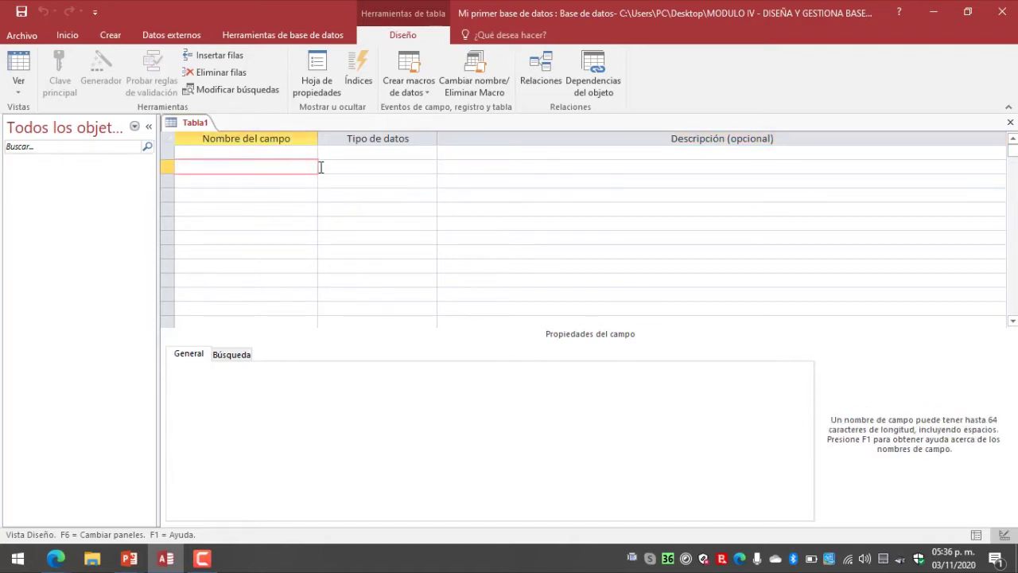
{"action": "left_click", "coordinate": [291, 152]}
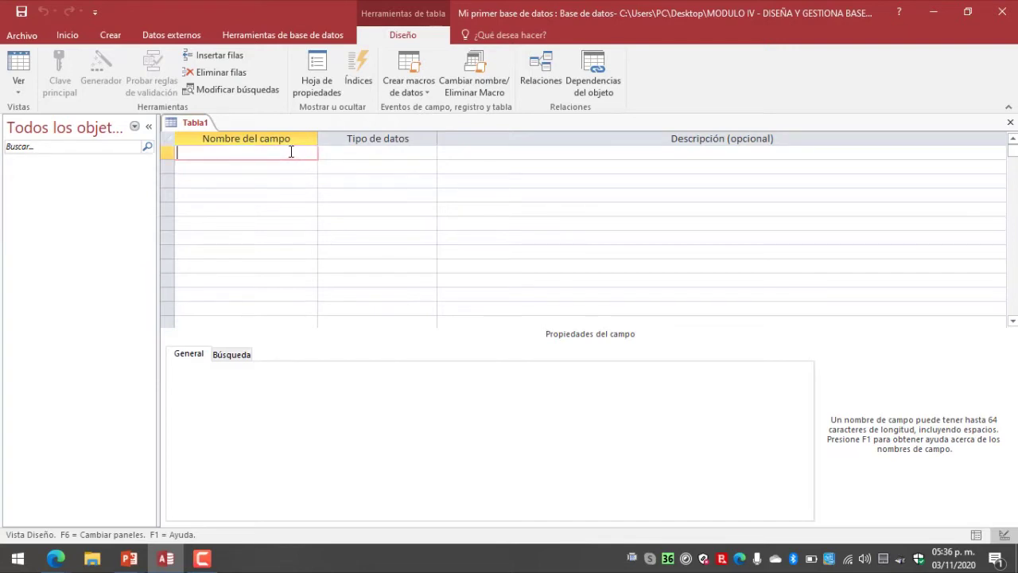
Examine the Nombre del campo, Tipo de datos and Descripción columns of the table design grid.
{"action": "left_click", "coordinate": [443, 168]}
{"action": "left_click", "coordinate": [510, 154]}
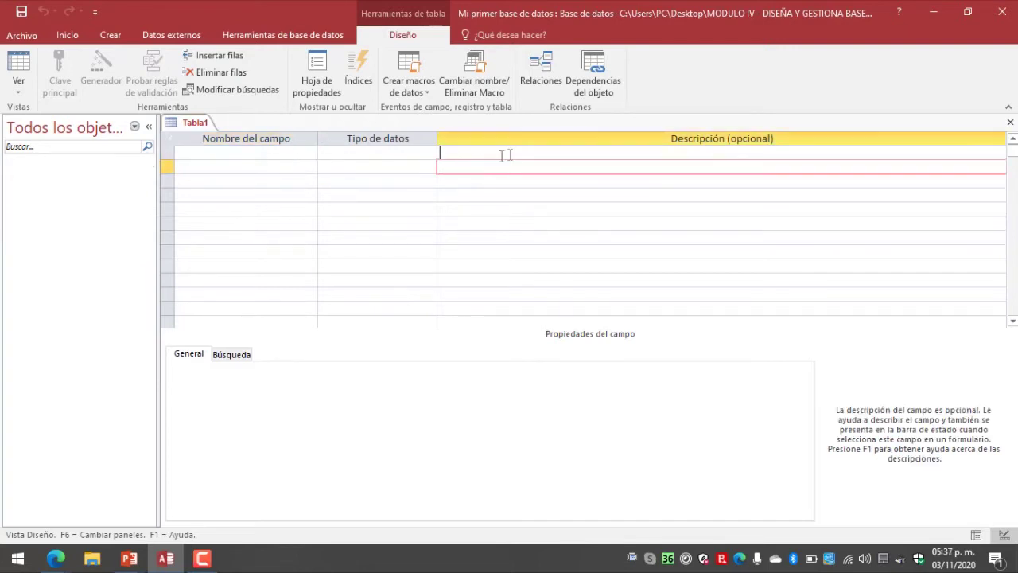
{"action": "left_click", "coordinate": [343, 170]}
{"action": "left_click", "coordinate": [353, 152]}
{"action": "left_click", "coordinate": [282, 151]}
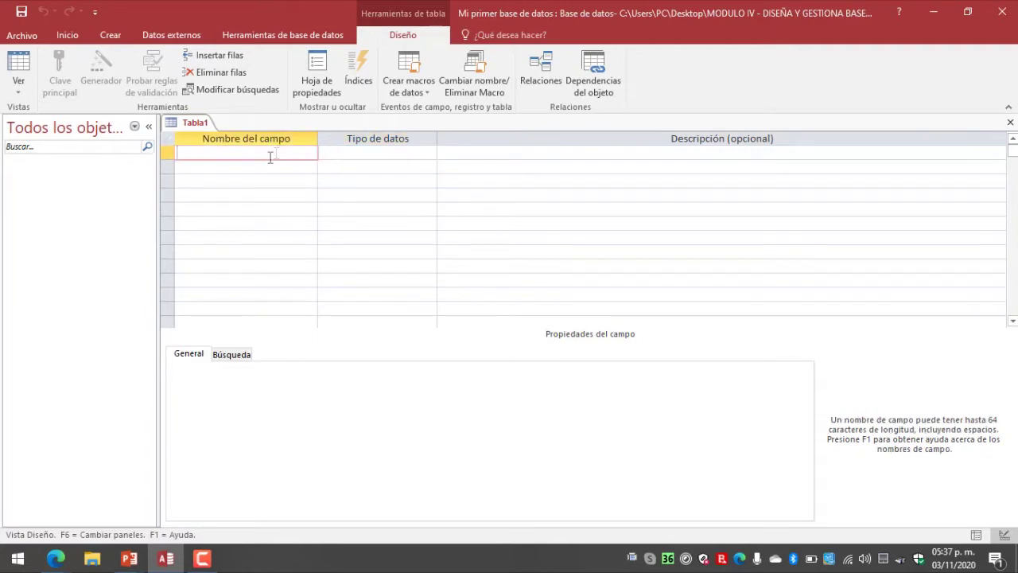
{"action": "left_click", "coordinate": [375, 154]}
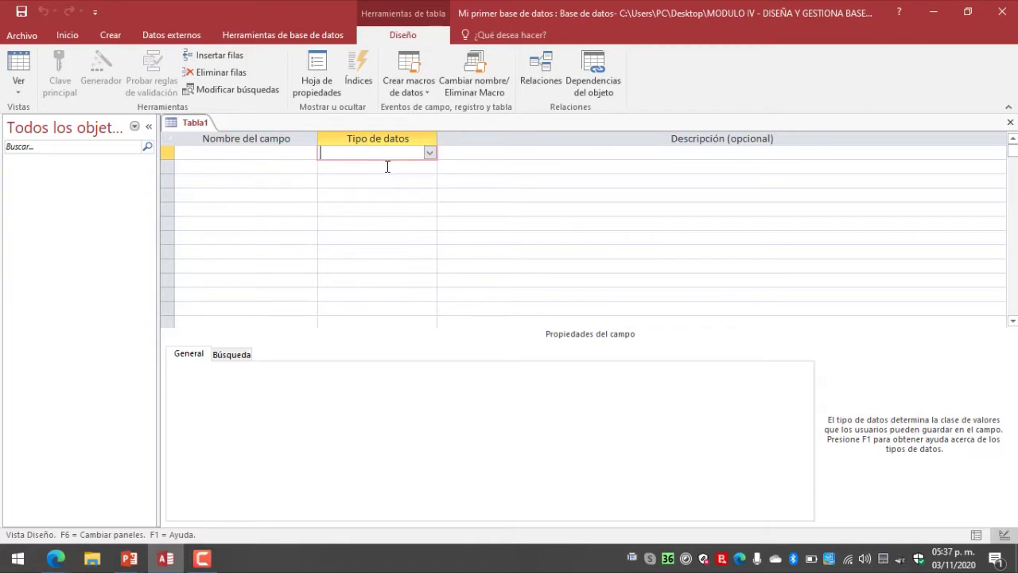
{"action": "left_click", "coordinate": [397, 163]}
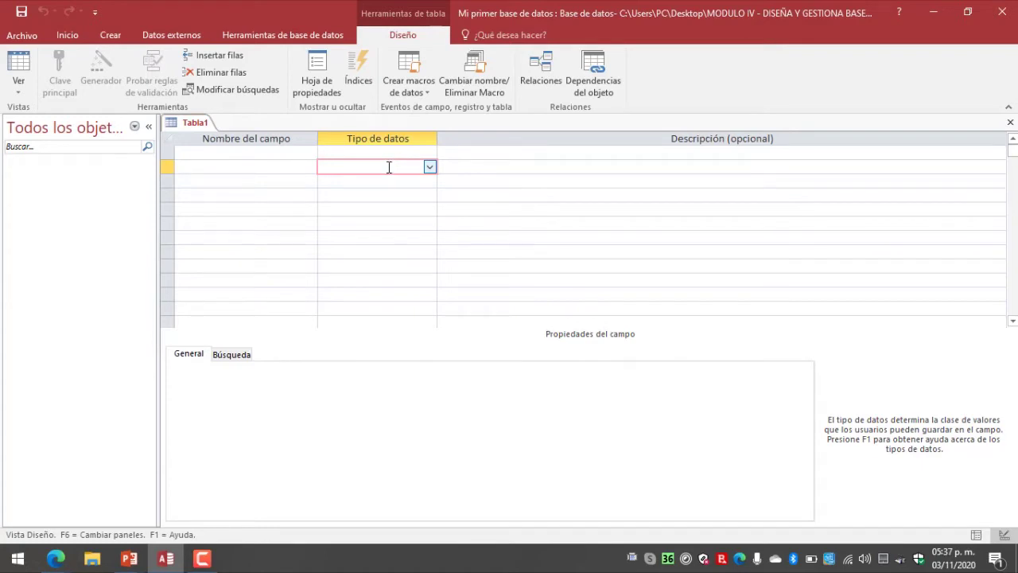
{"action": "left_click", "coordinate": [271, 149]}
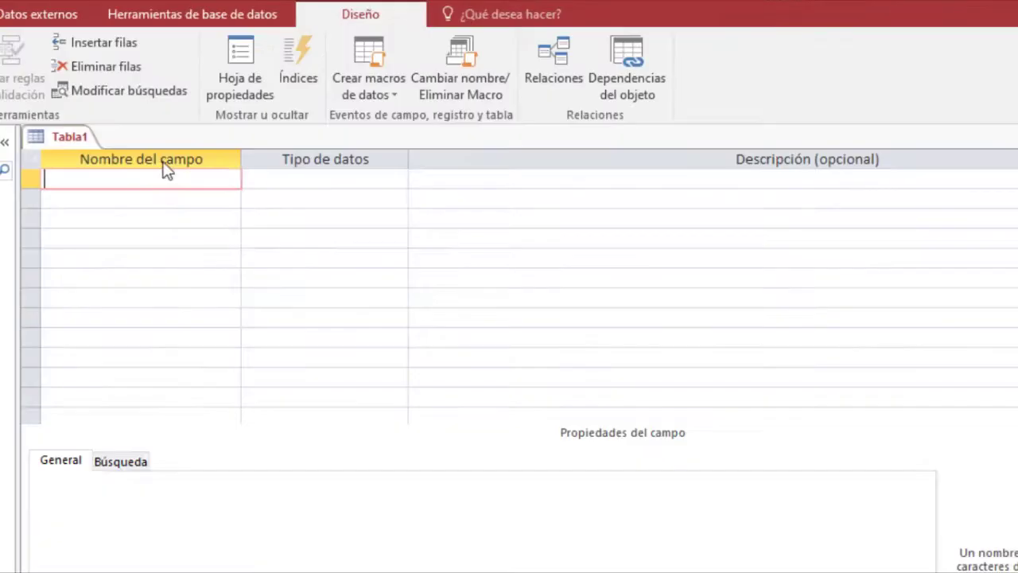
{"action": "left_click", "coordinate": [317, 183]}
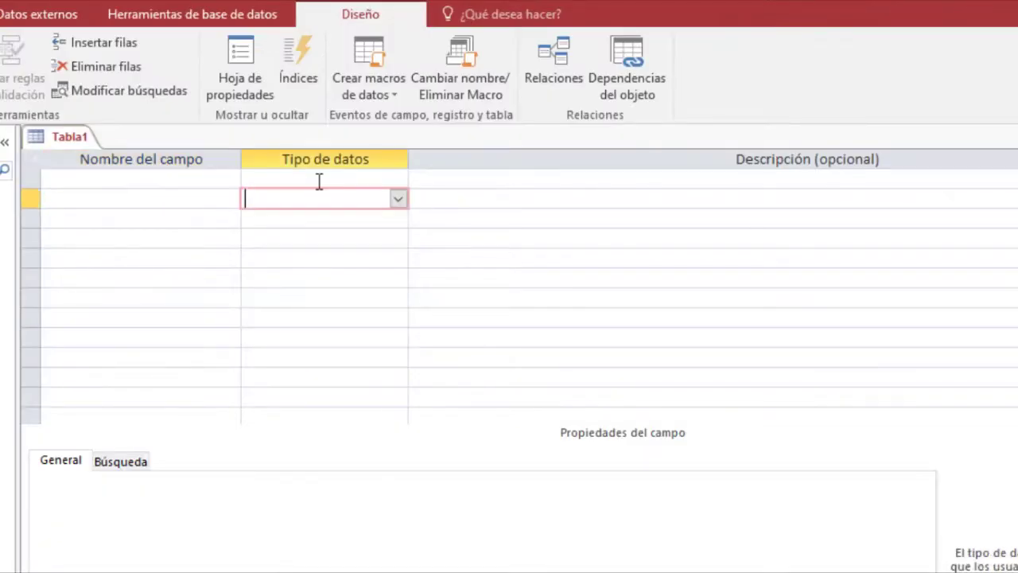
{"action": "left_click", "coordinate": [525, 183]}
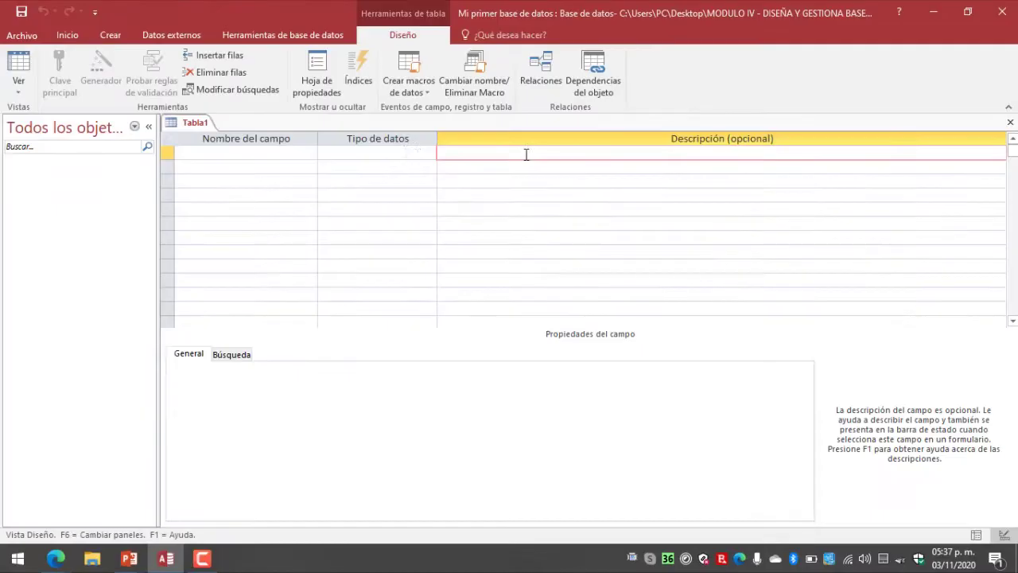
{"action": "left_click", "coordinate": [275, 156]}
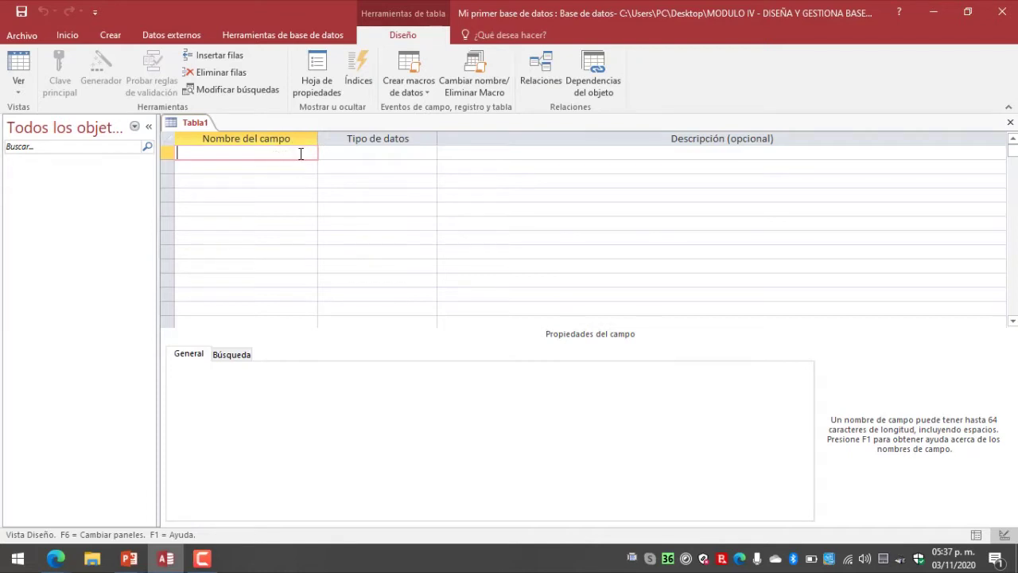
Examine the data type options for the first field and the commands offered for the Tabla1 table.
{"action": "left_click", "coordinate": [393, 151]}
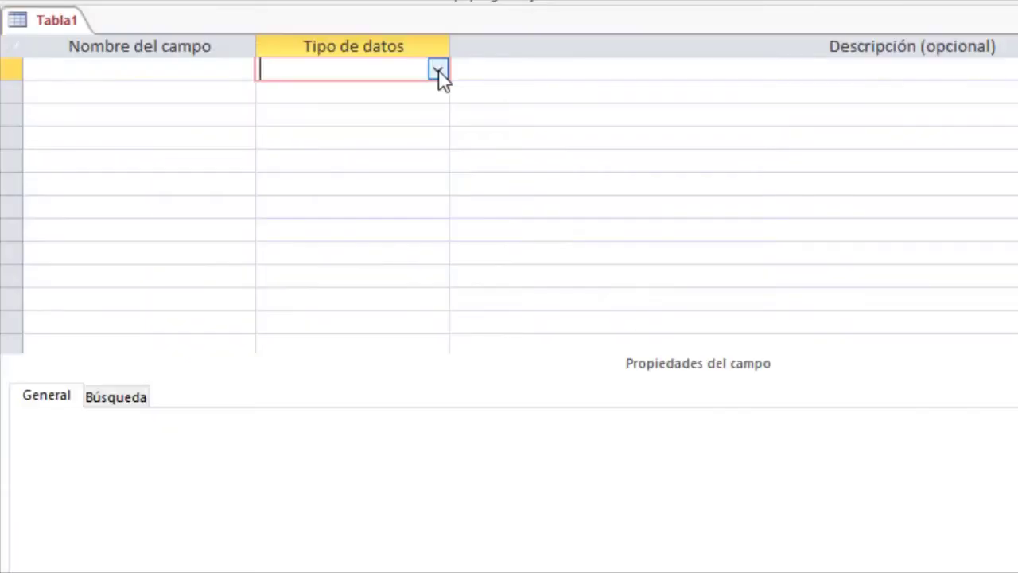
{"action": "left_click", "coordinate": [429, 154]}
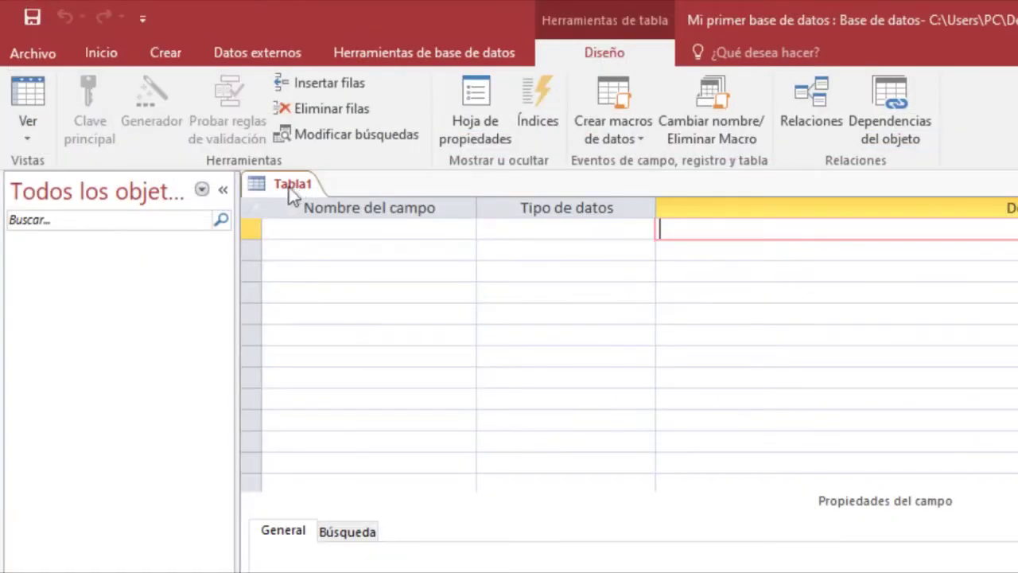
{"action": "left_click", "coordinate": [332, 224]}
{"action": "right_click", "coordinate": [296, 188]}
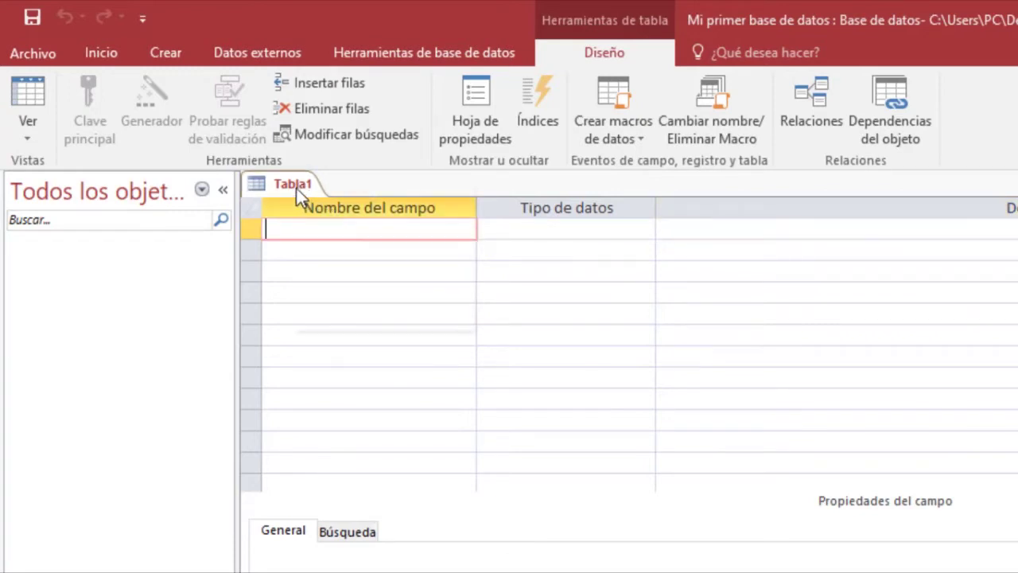
{"action": "left_click", "coordinate": [347, 204]}
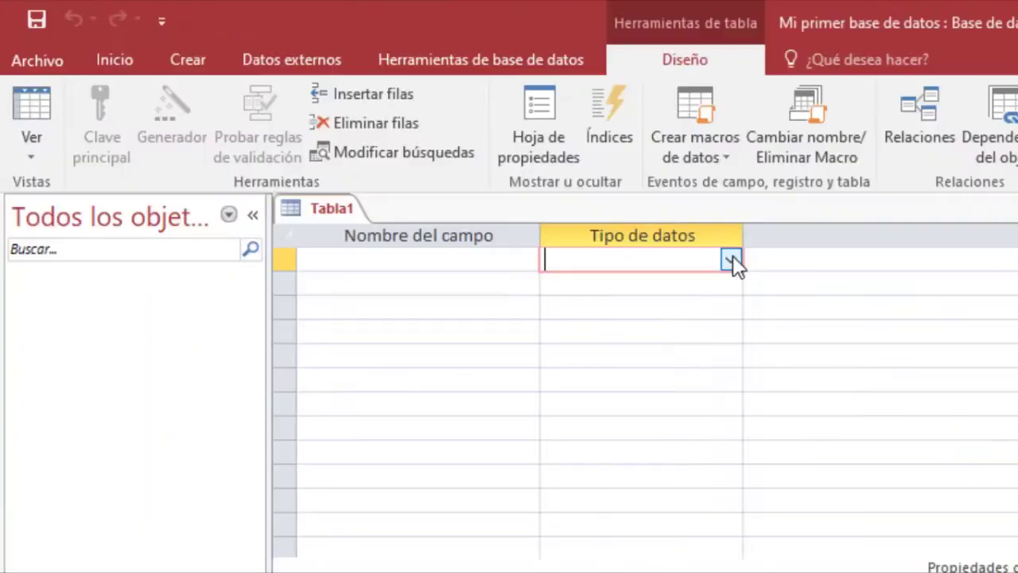
{"action": "left_click", "coordinate": [731, 260]}
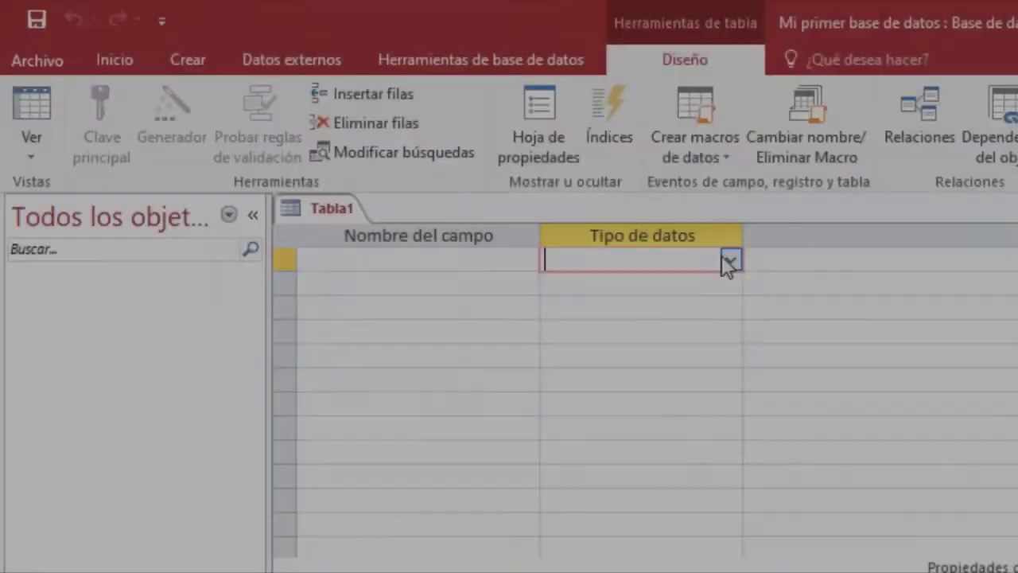
{"action": "left_click", "coordinate": [728, 261]}
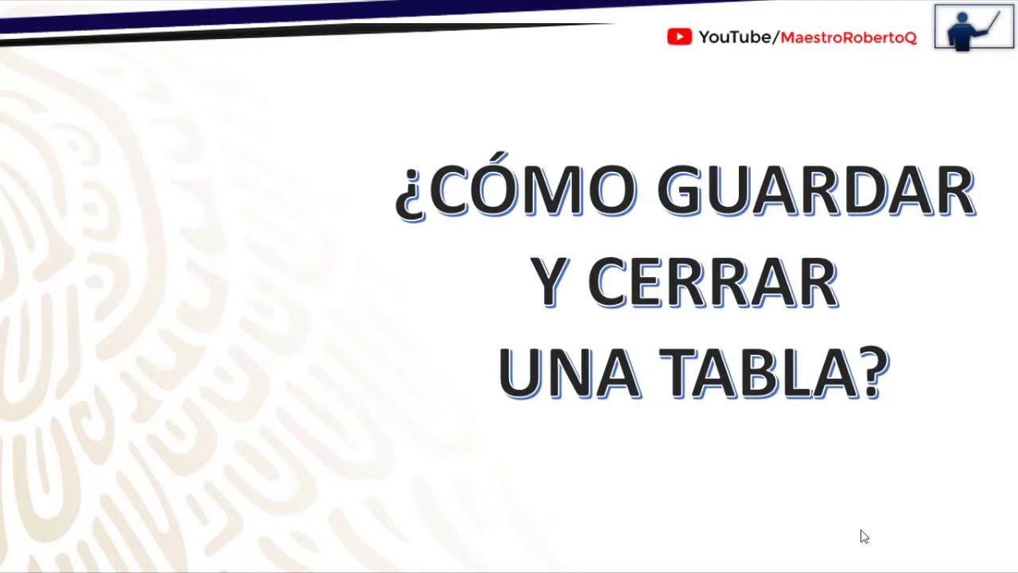
Switch from the slide show to the Access table design and select the first Nombre del campo cell.
{"action": "key", "text": "alt+Tab"}
{"action": "key", "text": "alt+Tab"}
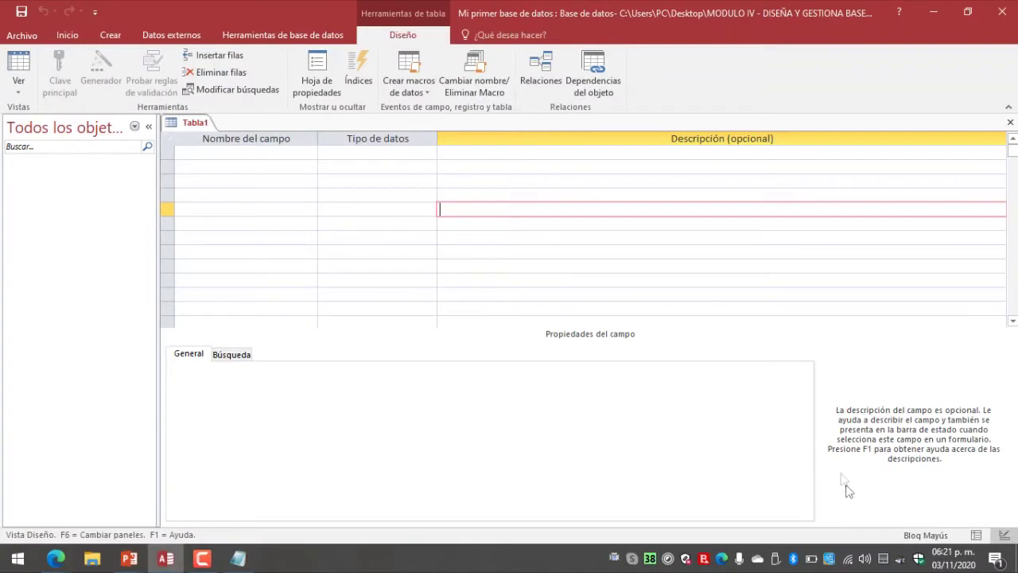
{"action": "left_click", "coordinate": [209, 166]}
{"action": "left_click", "coordinate": [216, 153]}
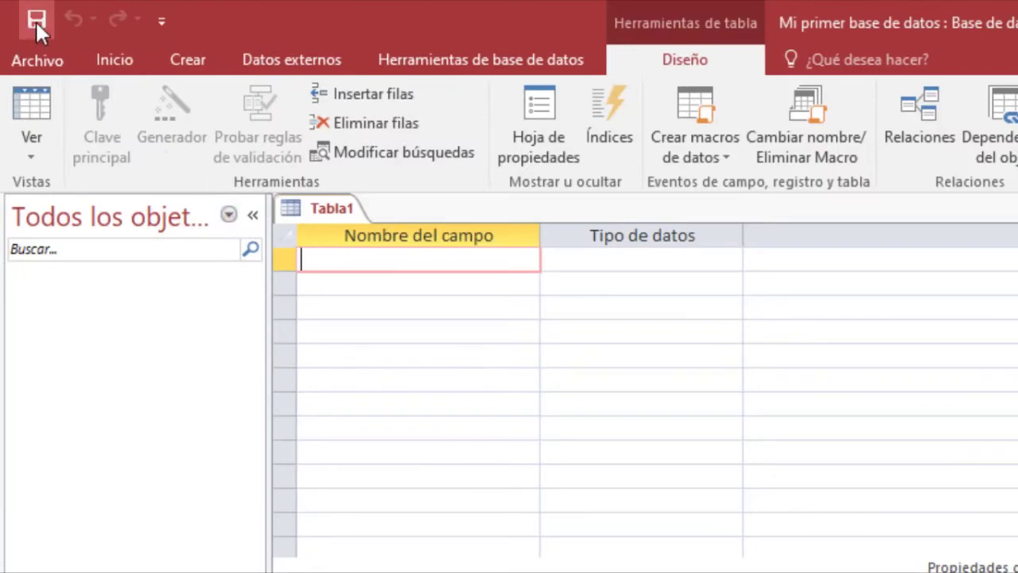
Try to save the empty table under the name "Datos personales".
{"action": "right_click", "coordinate": [317, 197]}
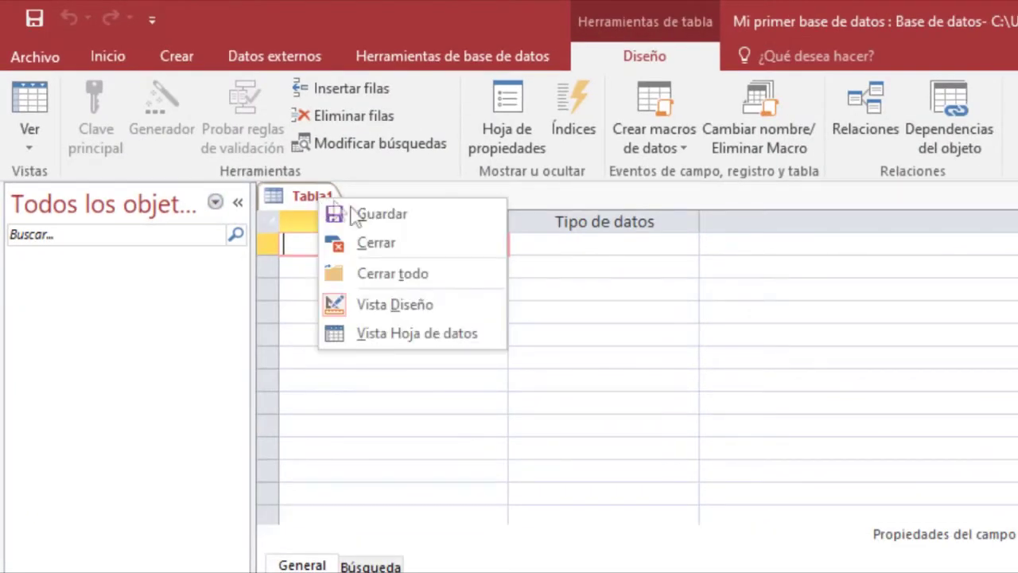
{"action": "left_click", "coordinate": [402, 228]}
{"action": "left_click", "coordinate": [781, 312]}
{"action": "left_click_drag", "start_coordinate": [780, 313], "coordinate": [615, 319]}
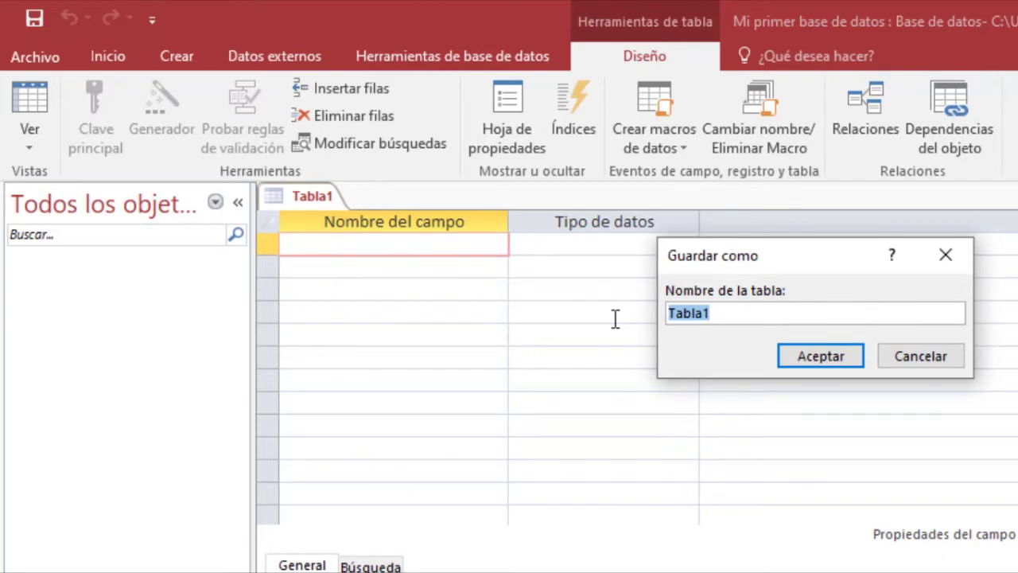
{"action": "type", "text": "dATOS"}
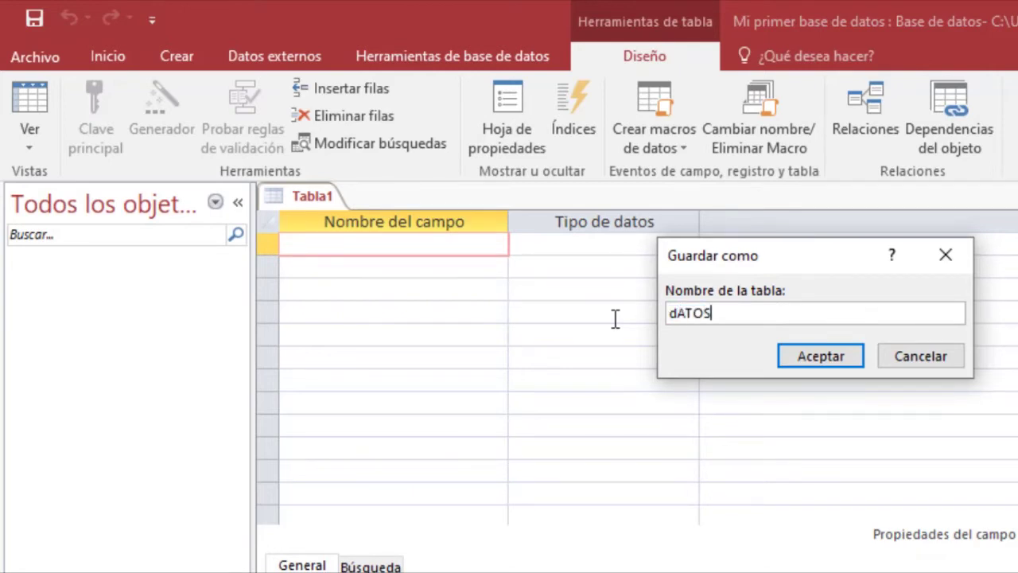
{"action": "key", "text": "ctrl+a"}
{"action": "type", "text": "Datos personales"}
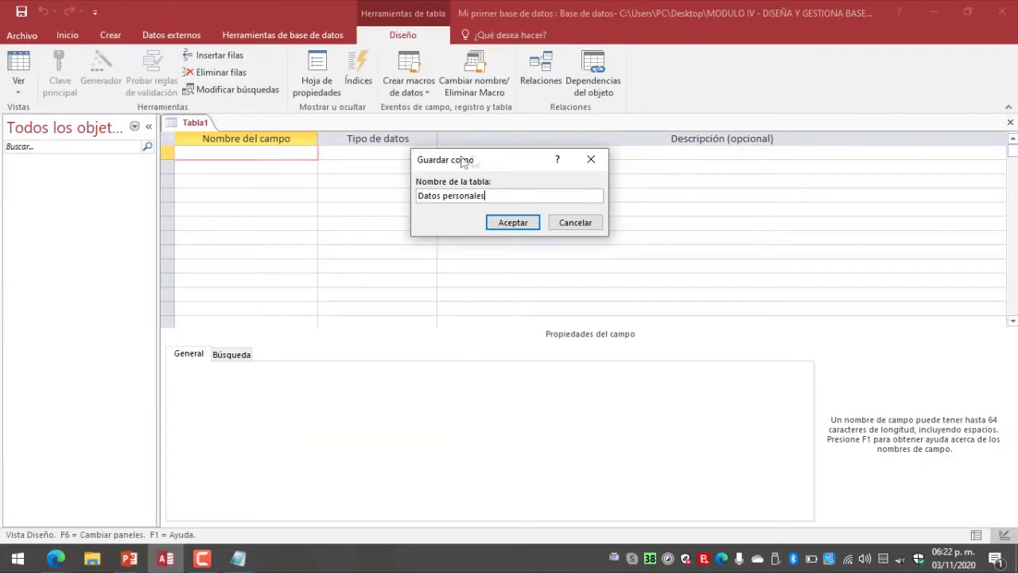
{"action": "left_click", "coordinate": [524, 224]}
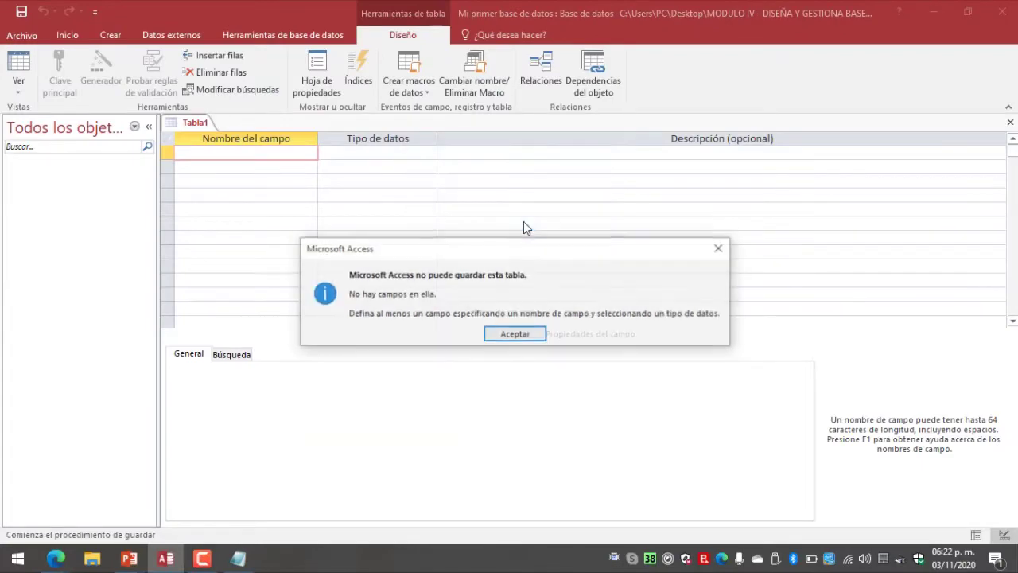
{"action": "left_click_drag", "start_coordinate": [549, 244], "coordinate": [547, 189]}
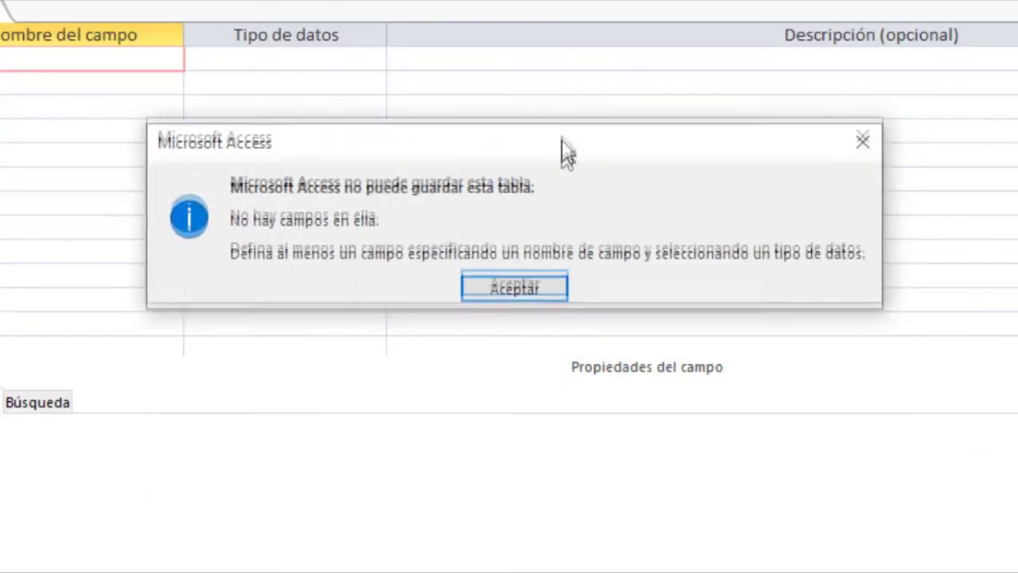
{"action": "left_click_drag", "start_coordinate": [561, 138], "coordinate": [559, 131]}
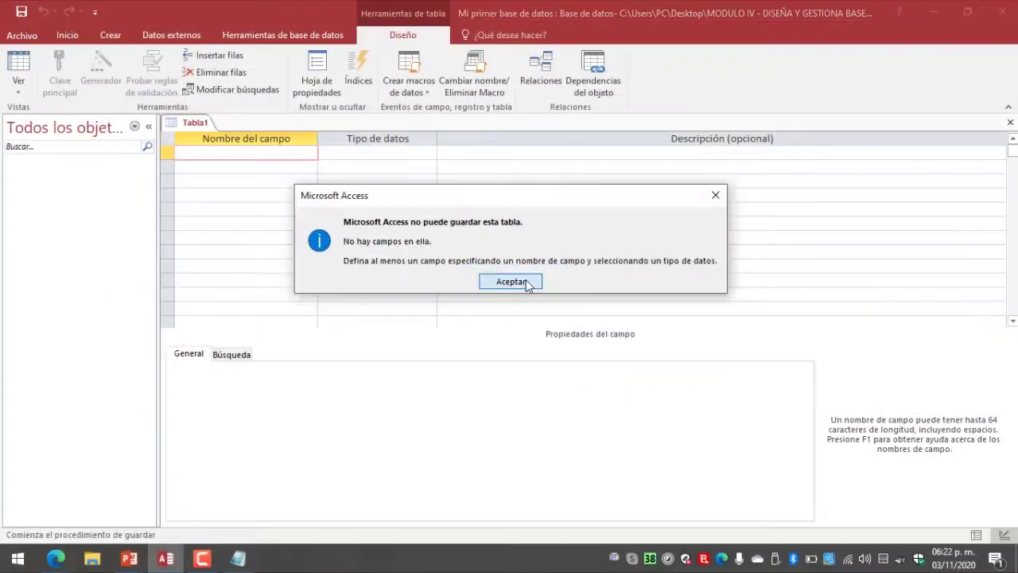
{"action": "left_click", "coordinate": [538, 277]}
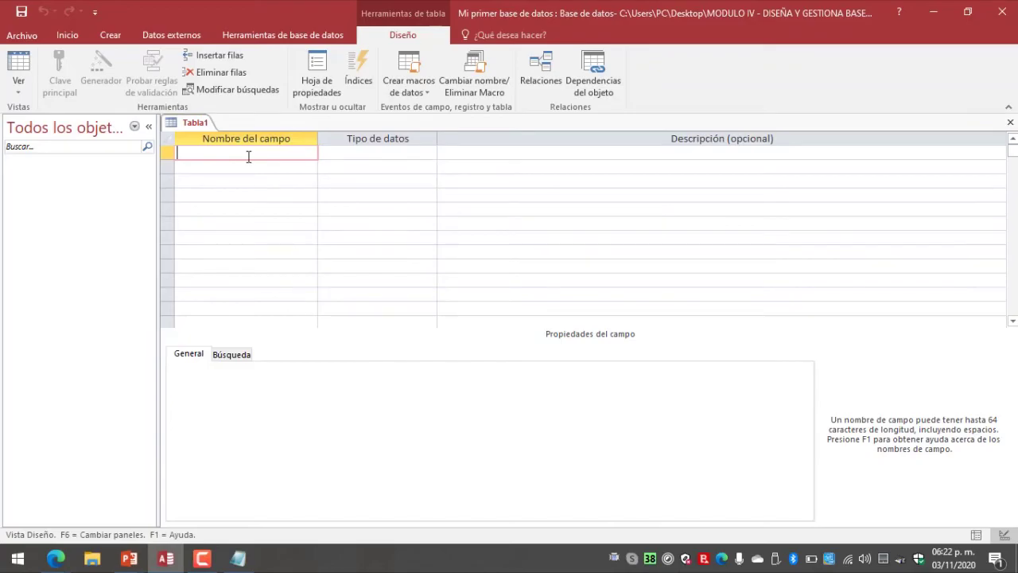
Define the table's first field as NoControl with the Número data type.
{"action": "type", "text": "NoControl"}
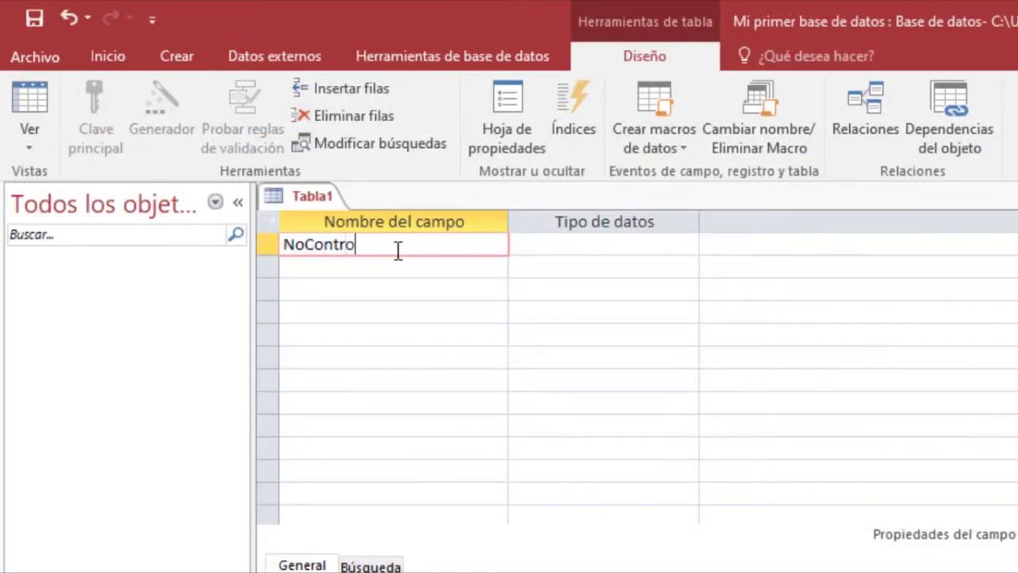
{"action": "key", "text": "Tab"}
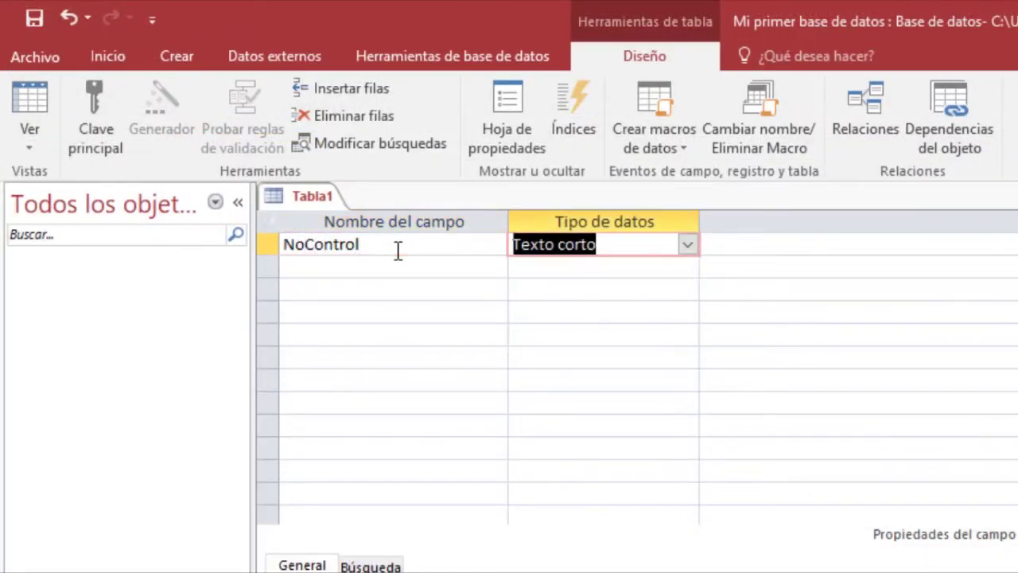
{"action": "left_click", "coordinate": [687, 246]}
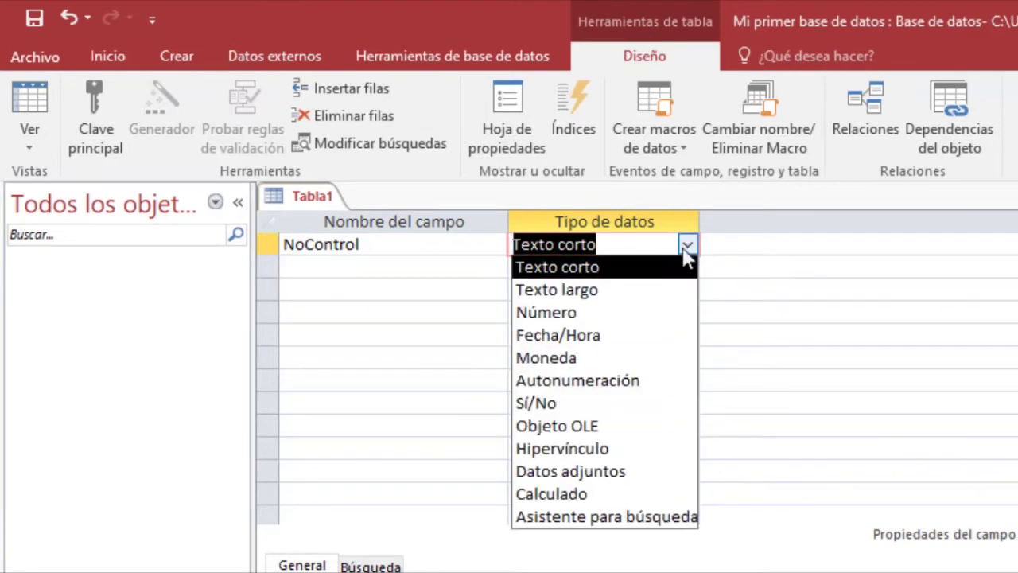
{"action": "key", "text": "Escape"}
{"action": "type", "text": "Número"}
{"action": "key", "text": "Down"}
{"action": "left_click", "coordinate": [469, 250]}
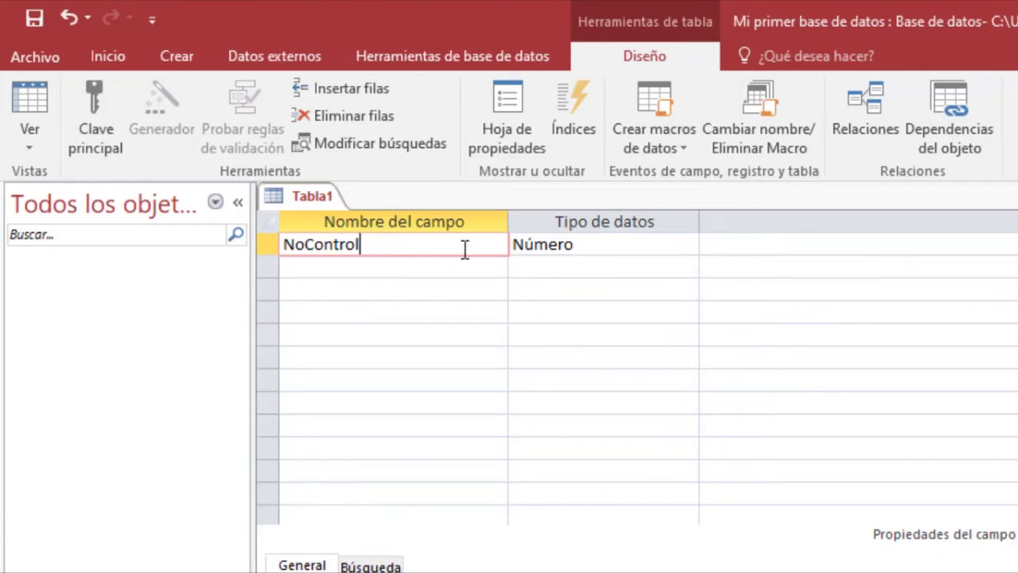
{"action": "left_click", "coordinate": [559, 243]}
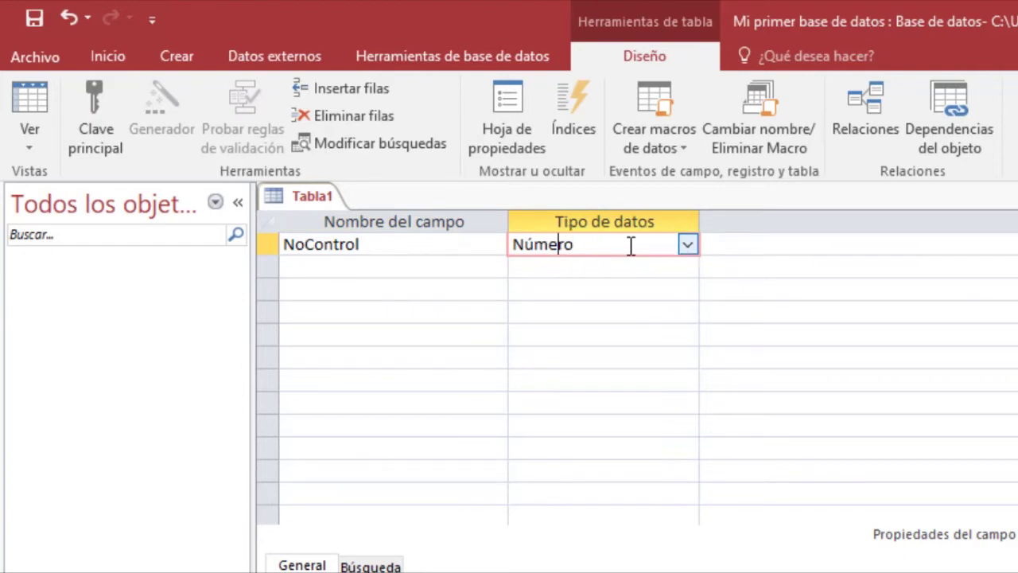
Save the table as "Datos personales" without creating a primary key.
{"action": "right_click", "coordinate": [312, 198]}
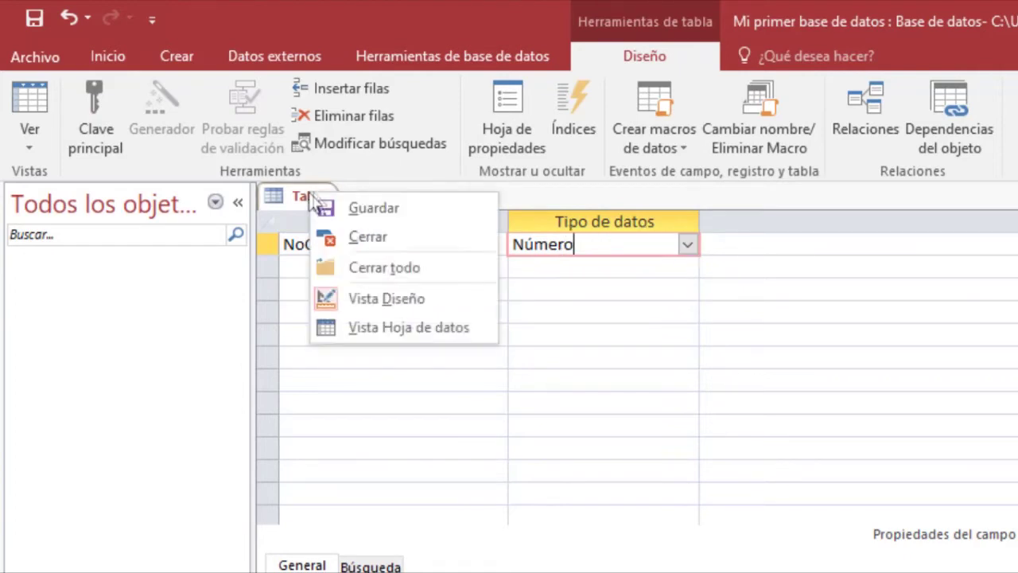
{"action": "left_click", "coordinate": [358, 221]}
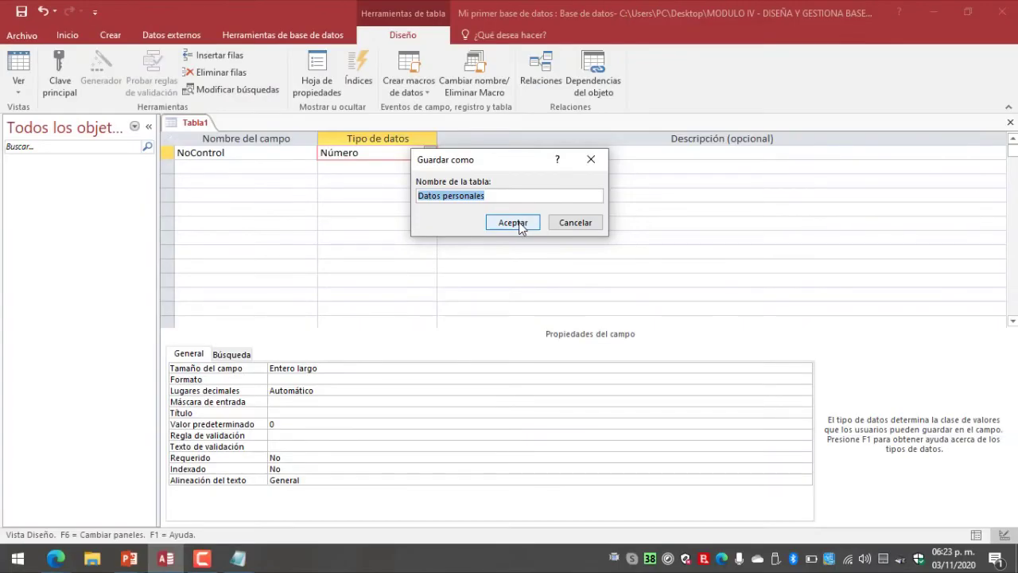
{"action": "left_click", "coordinate": [519, 224]}
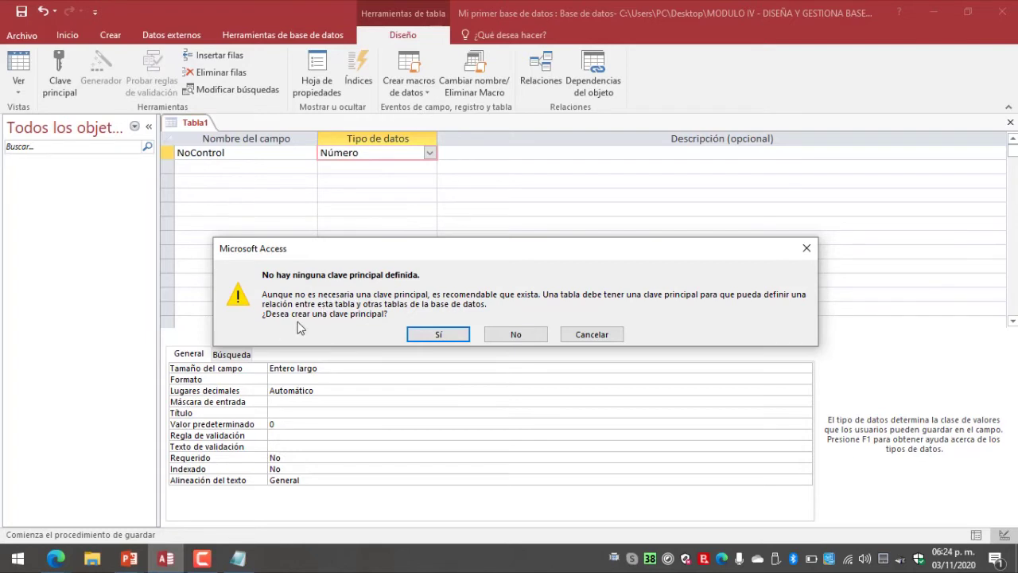
{"action": "left_click", "coordinate": [516, 334]}
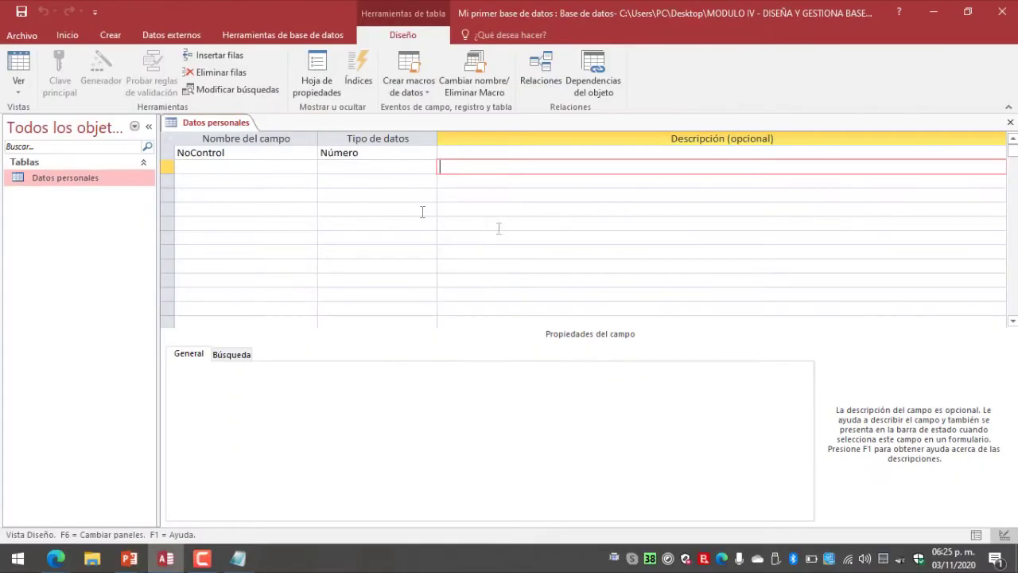
{"action": "left_click", "coordinate": [629, 208]}
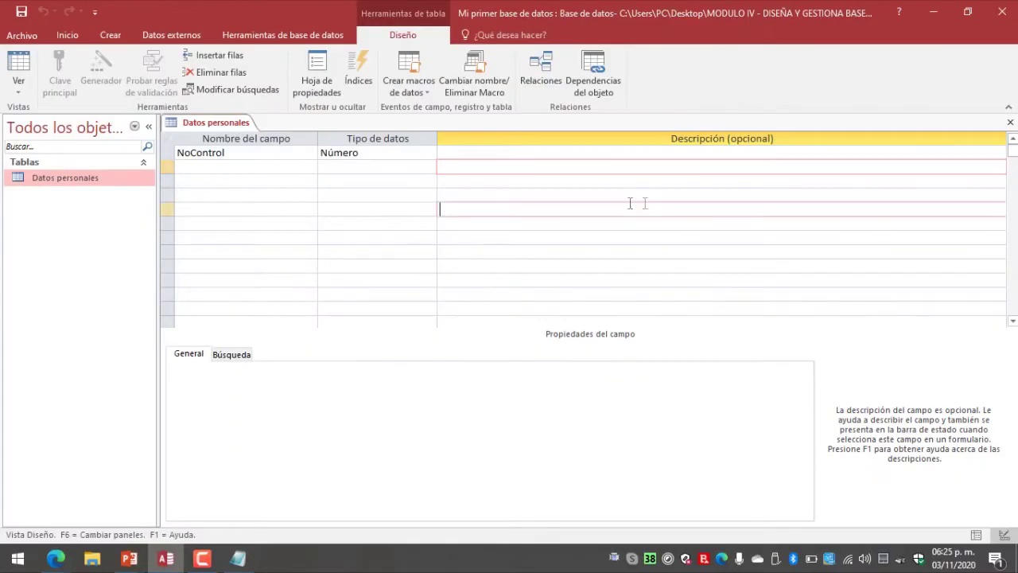
{"action": "right_click", "coordinate": [235, 122]}
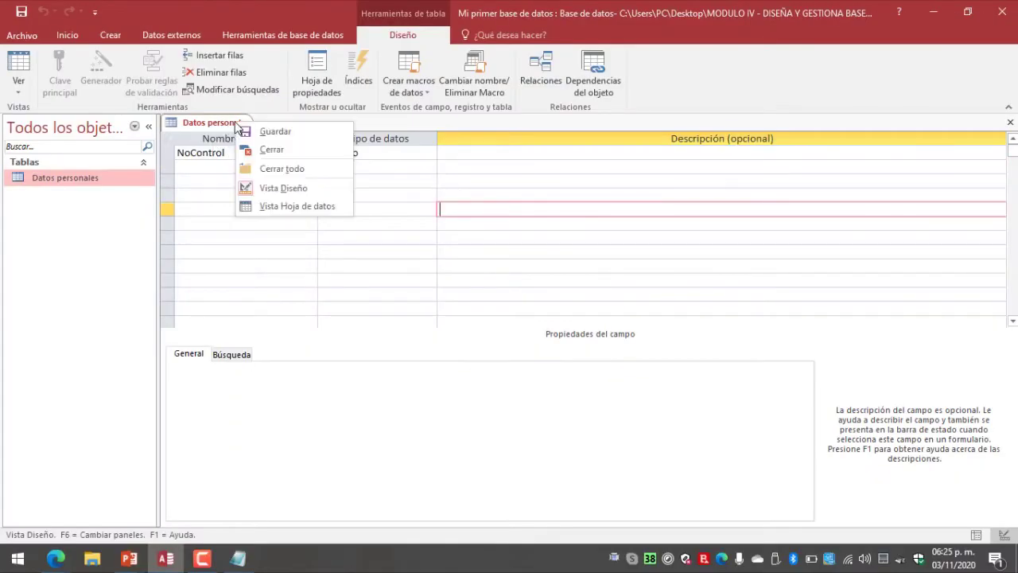
{"action": "left_click", "coordinate": [977, 147]}
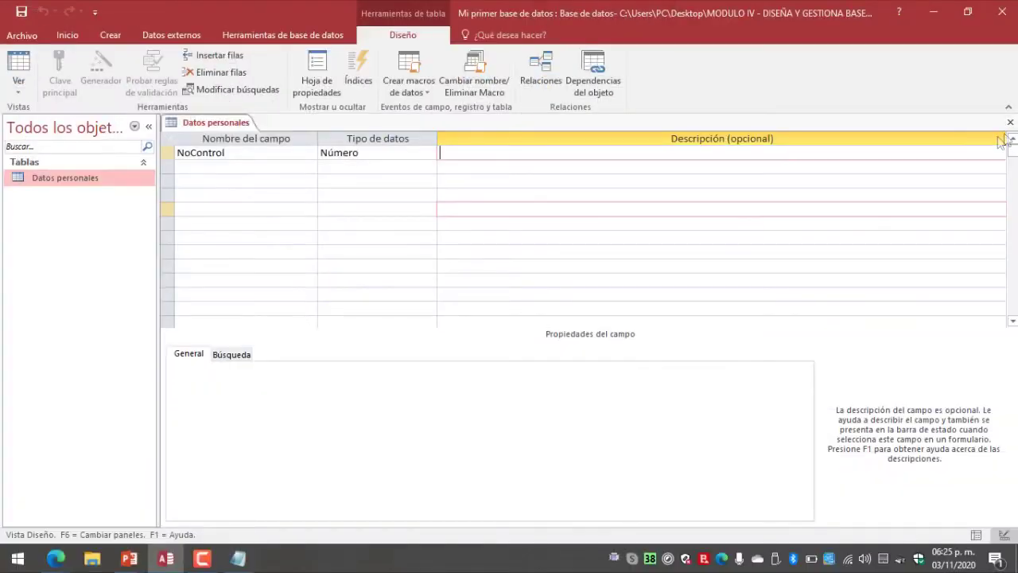
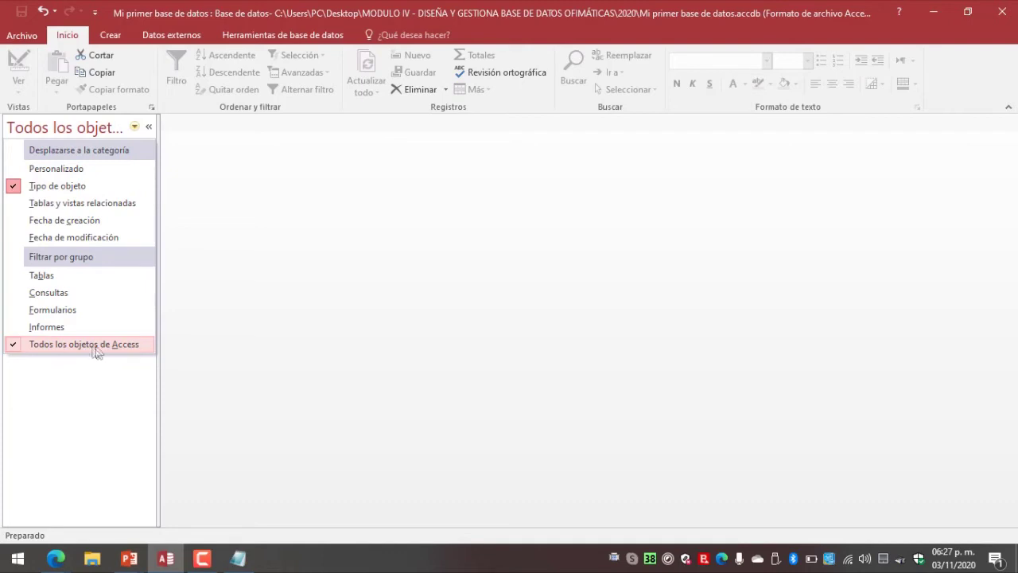
{"action": "left_click", "coordinate": [82, 408]}
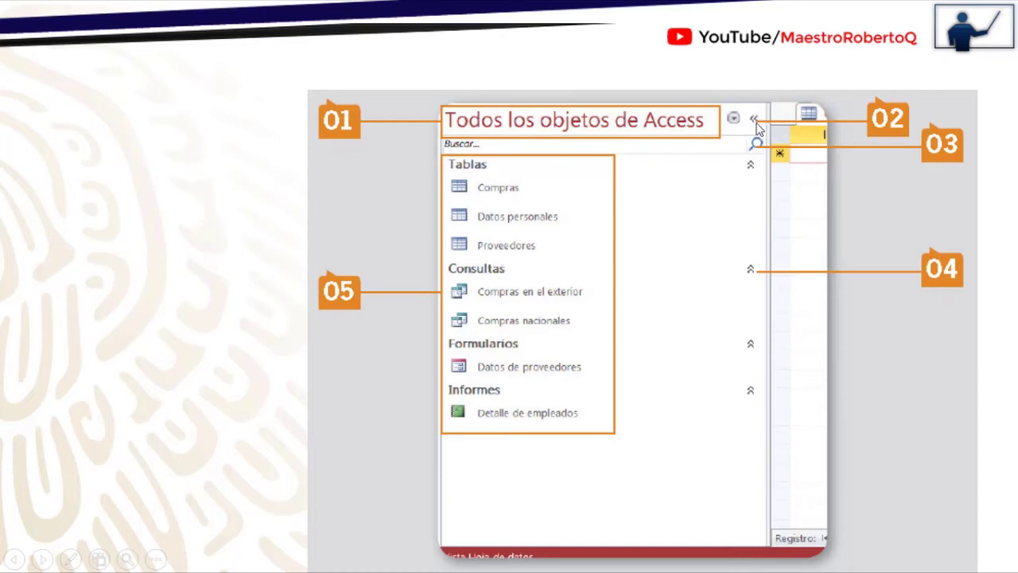
Switch from the slide show to Access, and collapse and reopen the navigation pane.
{"action": "key", "text": "alt+Tab"}
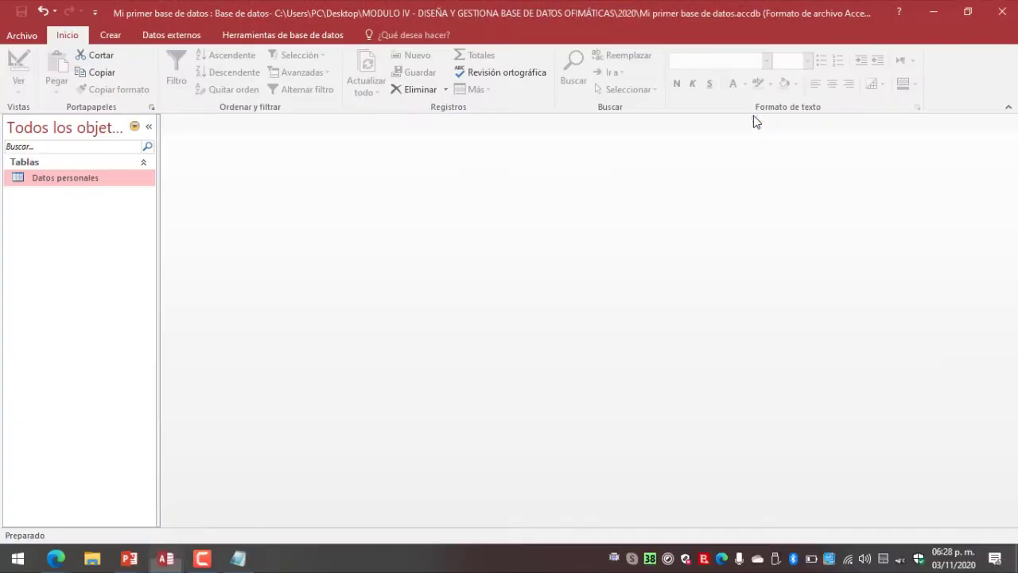
{"action": "left_click", "coordinate": [149, 129]}
{"action": "left_click", "coordinate": [11, 127]}
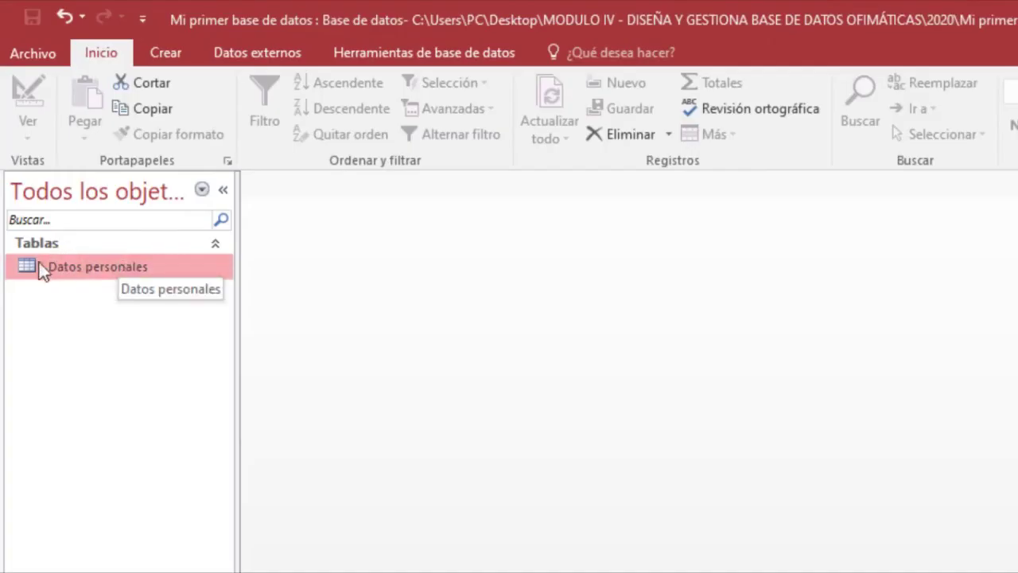
Collapse and expand the Tablas group in the navigation pane twice, leaving its tables listed.
{"action": "left_click", "coordinate": [215, 244]}
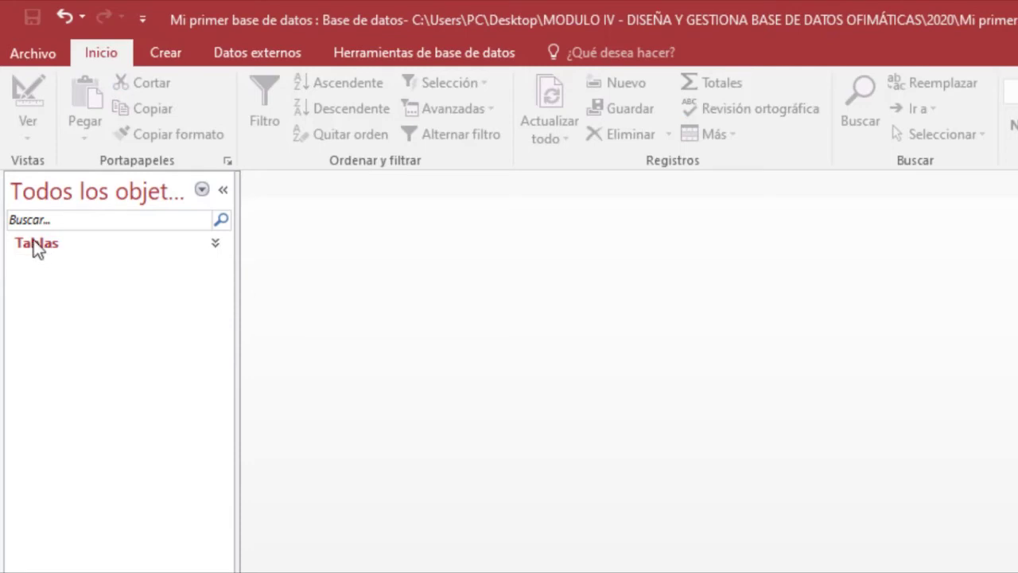
{"action": "left_click", "coordinate": [215, 244]}
{"action": "left_click", "coordinate": [215, 244]}
{"action": "left_click", "coordinate": [215, 243]}
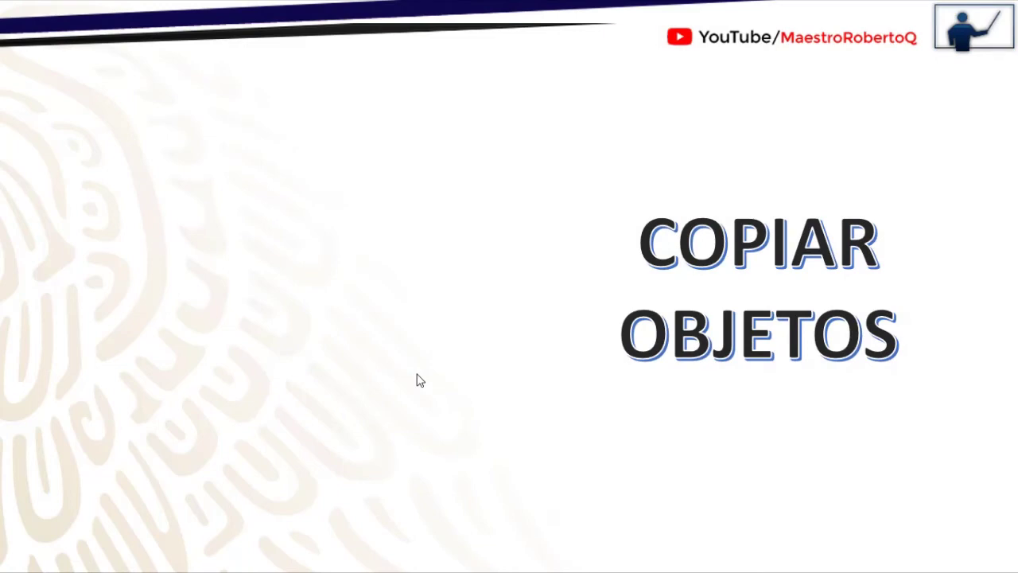
Switch from the slide show to Access, open the Datos personales table to review its record, and close it.
{"action": "key", "text": "alt+Tab"}
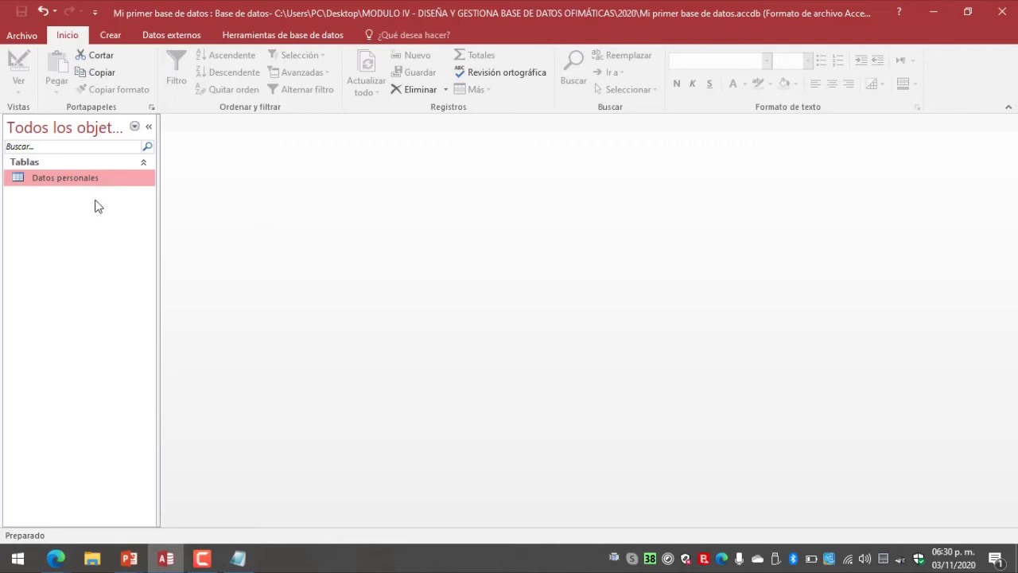
{"action": "double_click", "coordinate": [80, 178]}
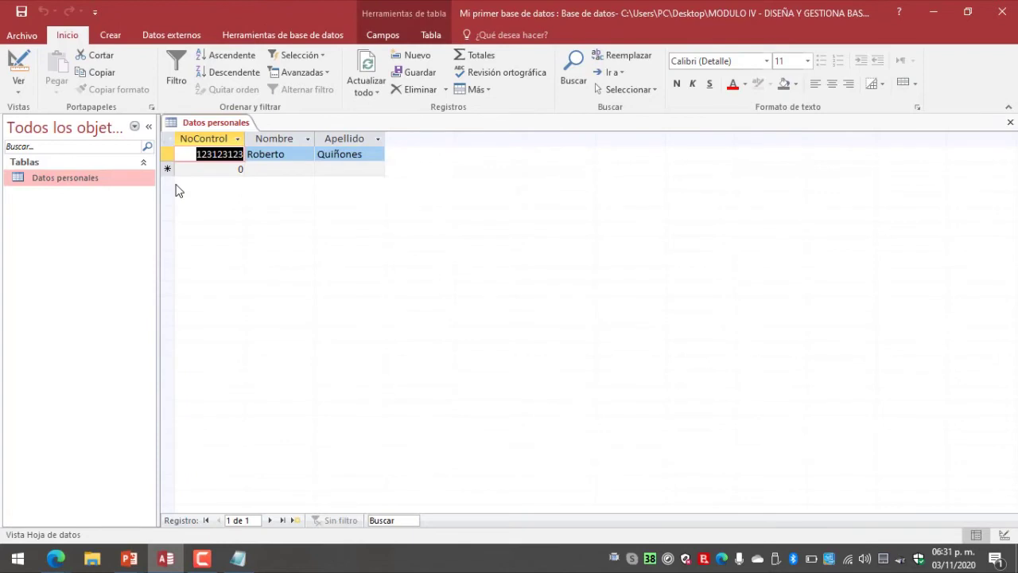
{"action": "left_click", "coordinate": [171, 156]}
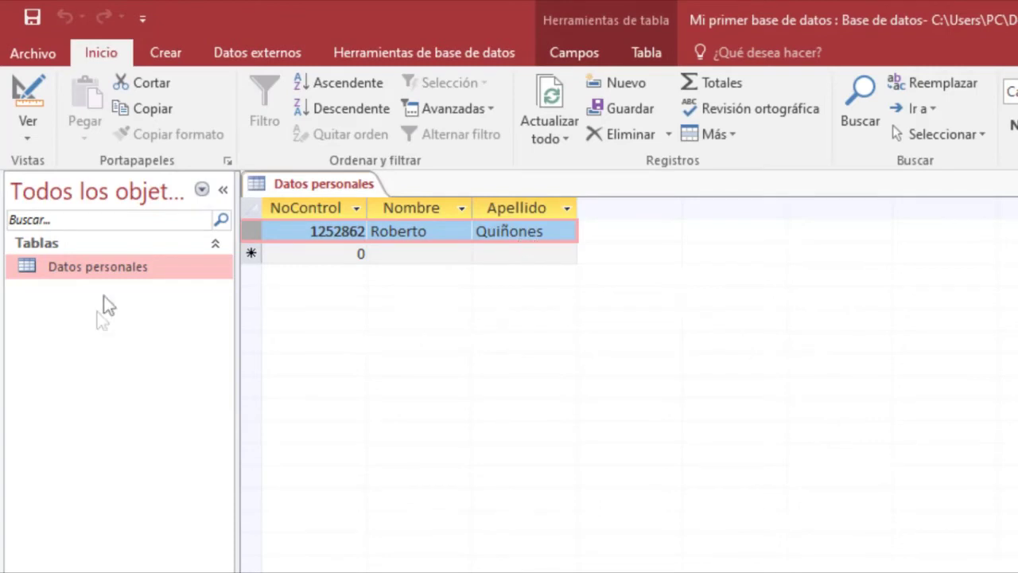
{"action": "key", "text": "ctrl+w"}
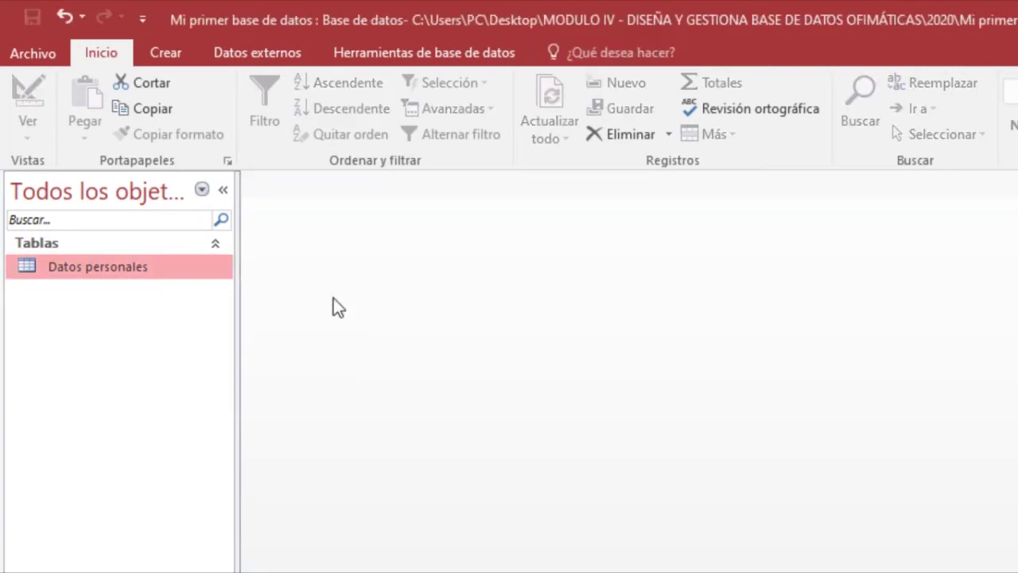
{"action": "right_click", "coordinate": [87, 268]}
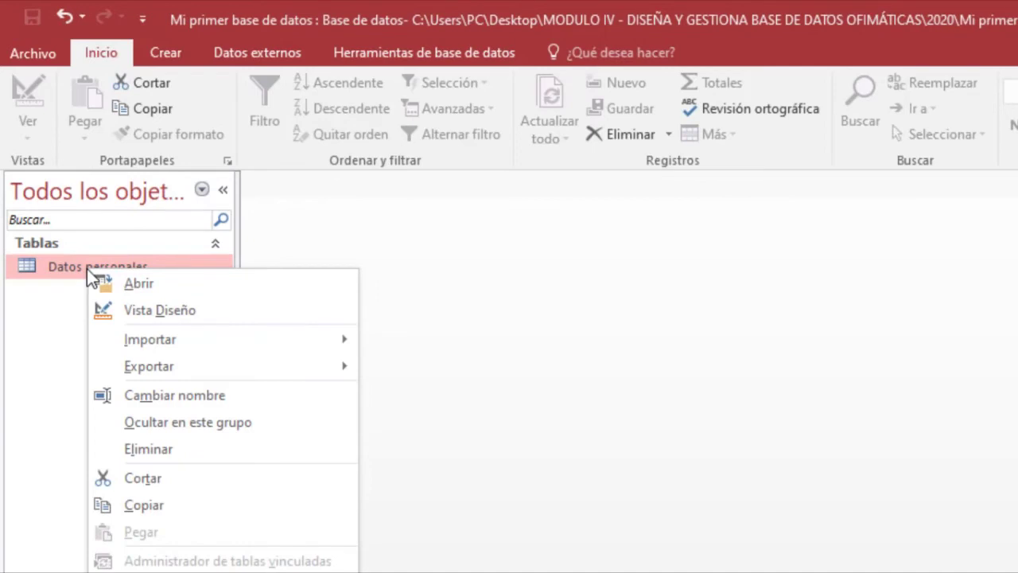
{"action": "left_click", "coordinate": [176, 505]}
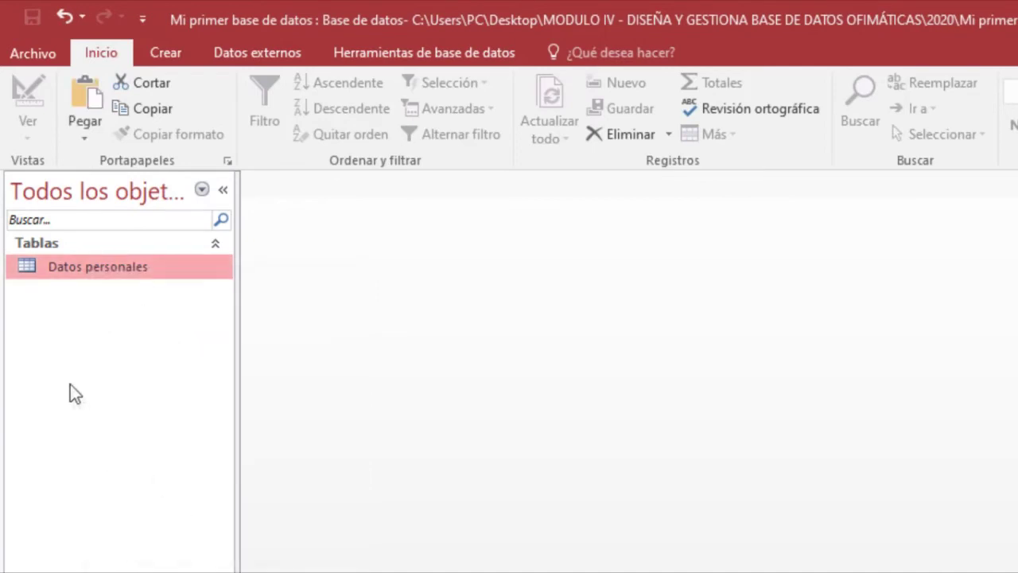
{"action": "right_click", "coordinate": [73, 389]}
{"action": "left_click", "coordinate": [126, 506]}
{"action": "left_click_drag", "start_coordinate": [720, 228], "coordinate": [501, 340]}
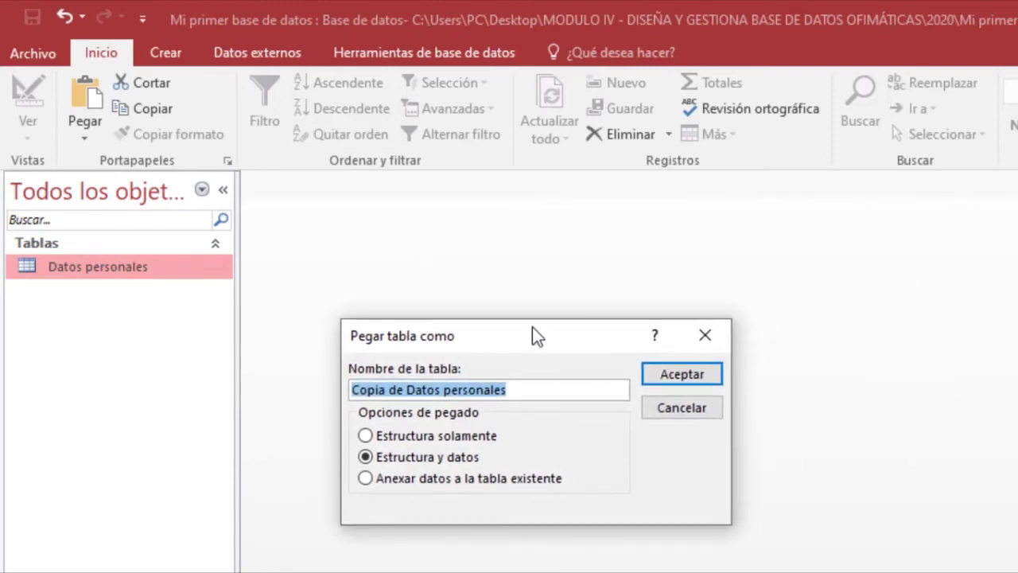
{"action": "left_click", "coordinate": [541, 388]}
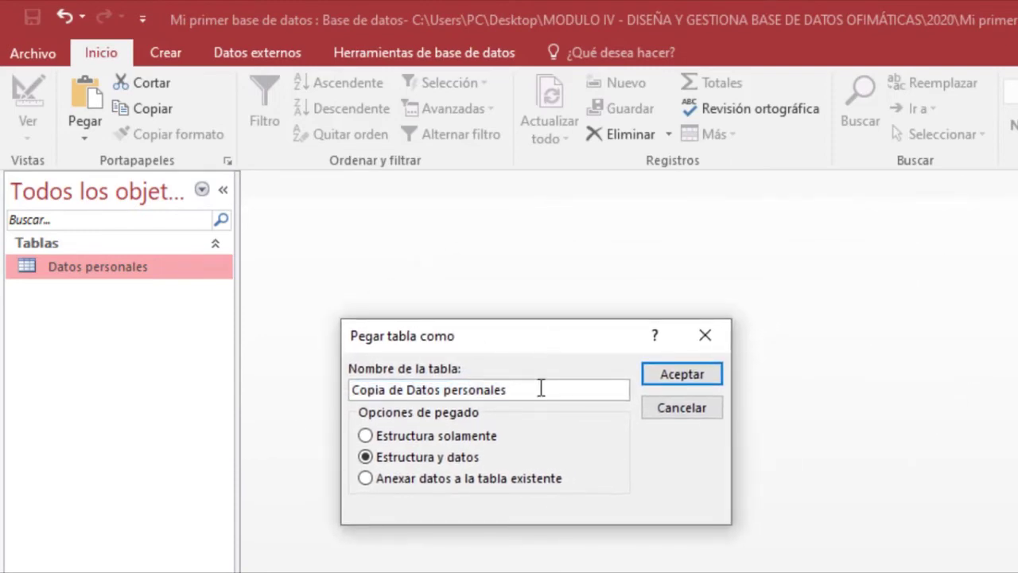
{"action": "key", "text": "shift+End"}
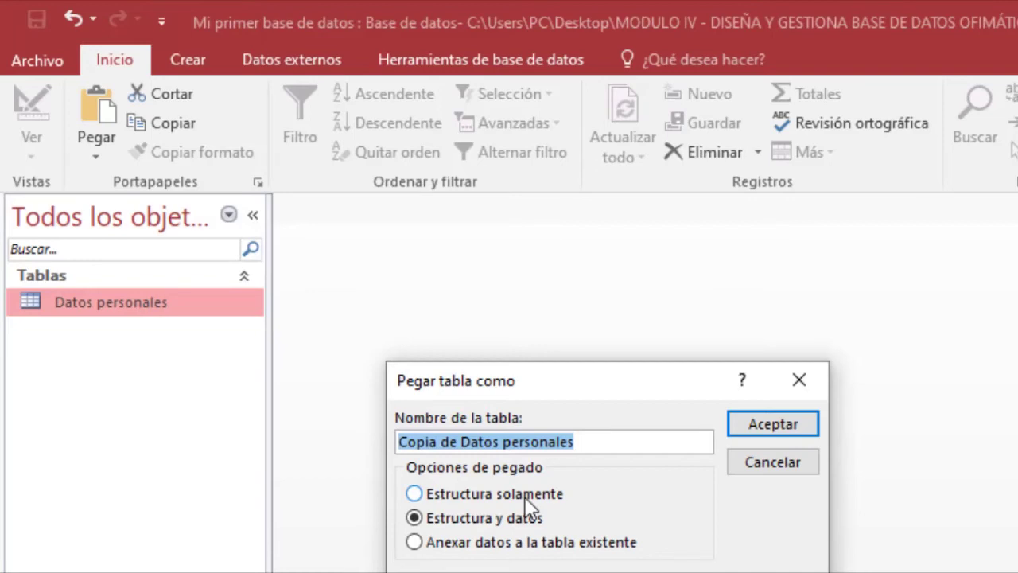
{"action": "left_click", "coordinate": [799, 379]}
Open the Datos personales table and examine its NoControl, Nombre and Apellido columns and its single record.
{"action": "double_click", "coordinate": [155, 303]}
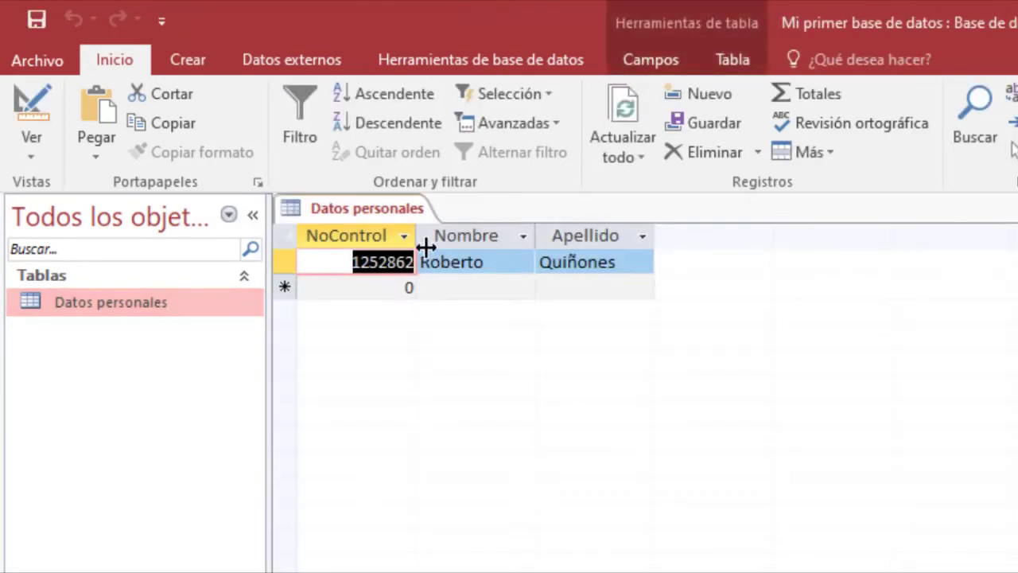
{"action": "left_click", "coordinate": [395, 232]}
{"action": "left_click", "coordinate": [461, 234]}
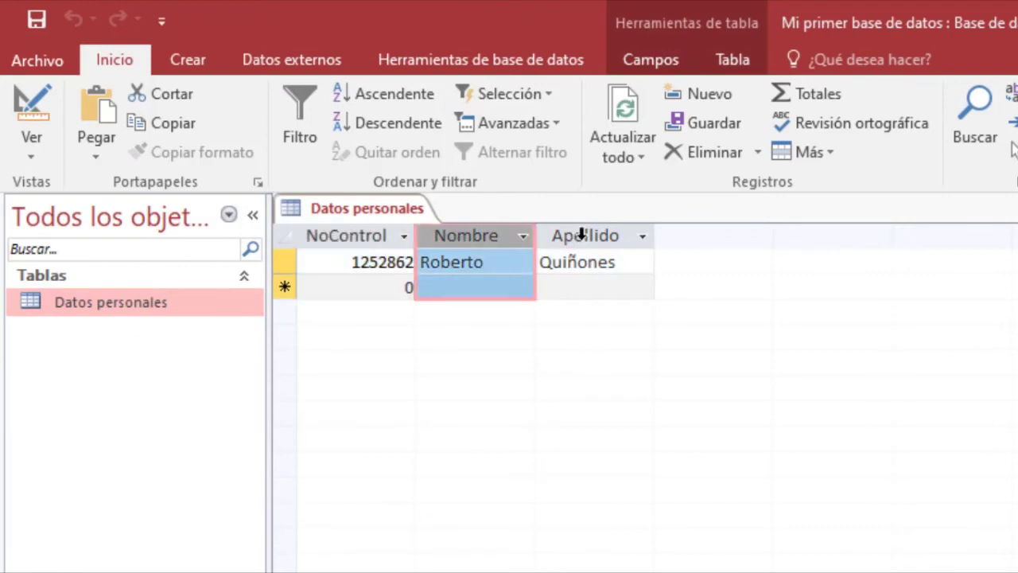
{"action": "left_click", "coordinate": [582, 235]}
{"action": "left_click", "coordinate": [300, 262]}
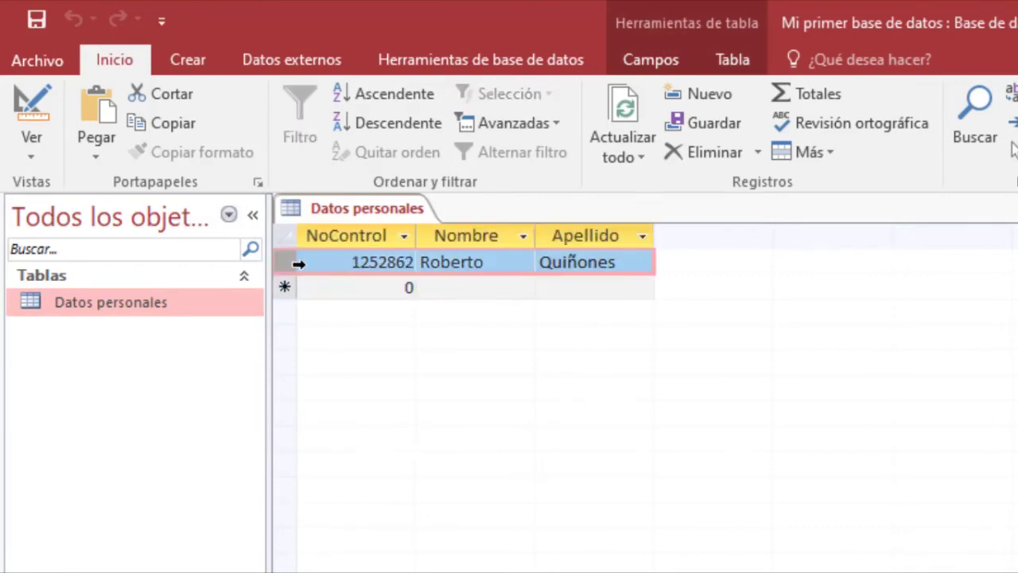
Duplicate the Datos personales table with structure and data under the name "Copia de Datos personales".
{"action": "right_click", "coordinate": [139, 303]}
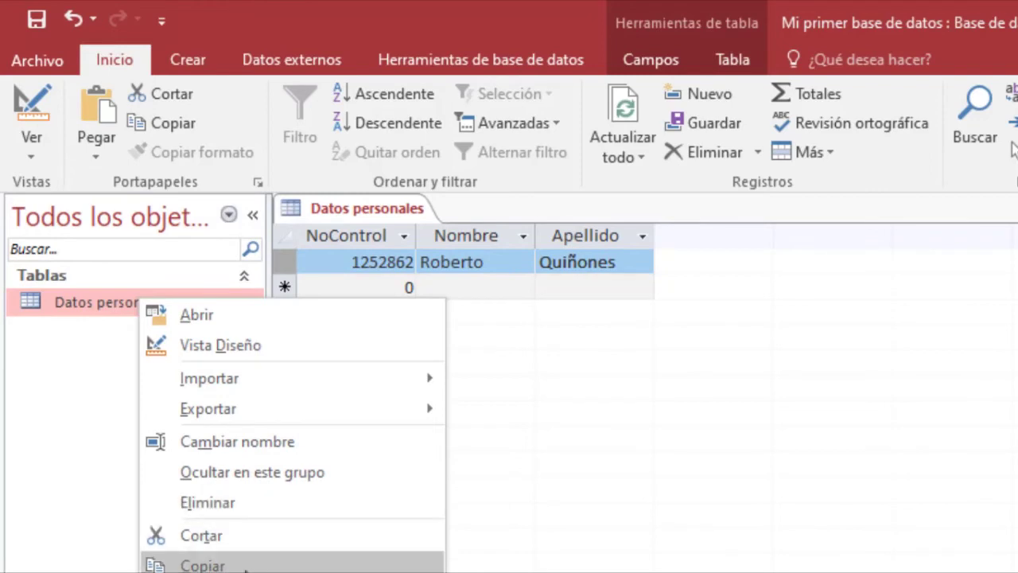
{"action": "left_click", "coordinate": [234, 572]}
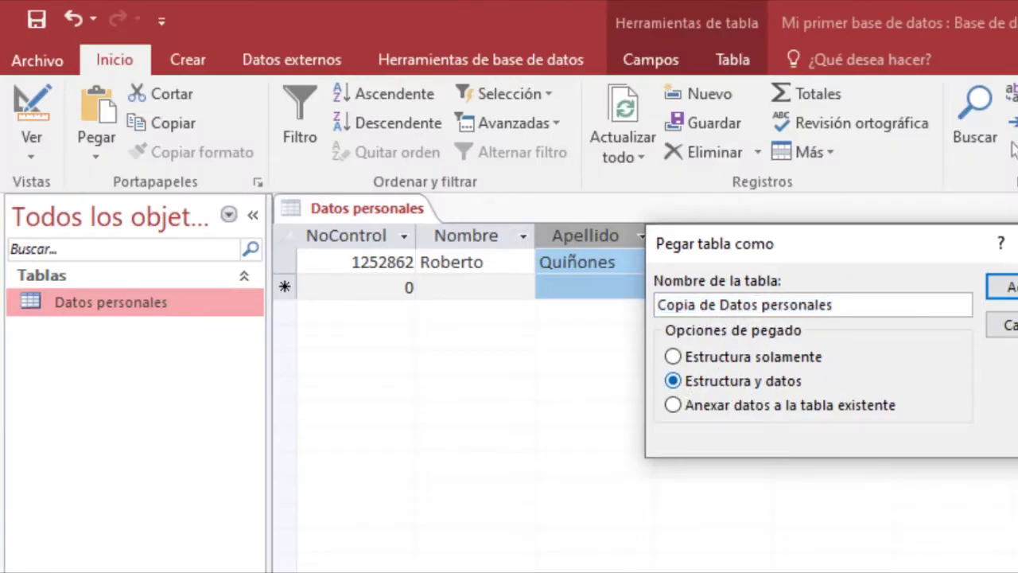
{"action": "left_click", "coordinate": [1004, 286]}
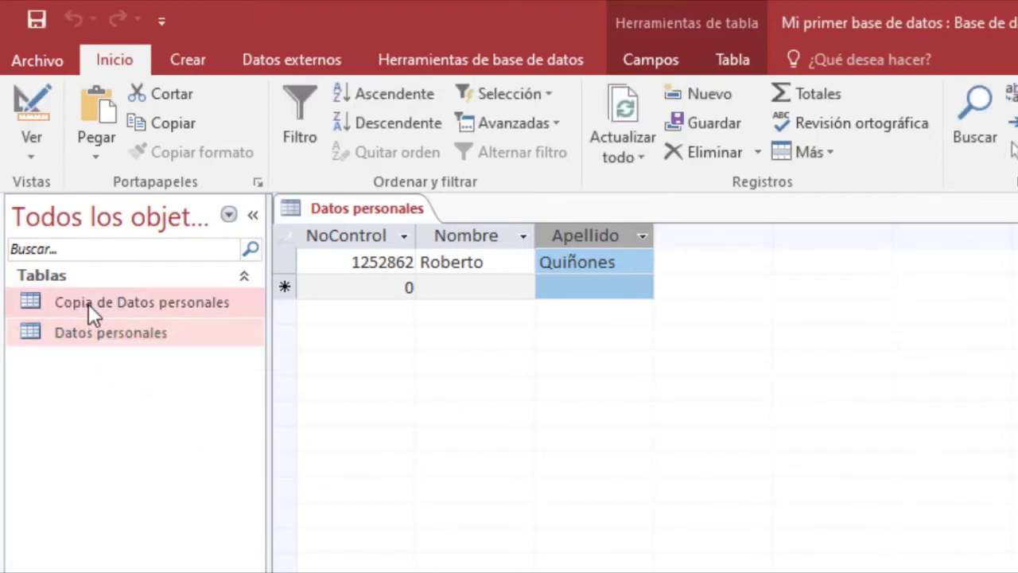
Open Copia de Datos personales and compare its fields and record with the original Datos personales table.
{"action": "left_click", "coordinate": [88, 304]}
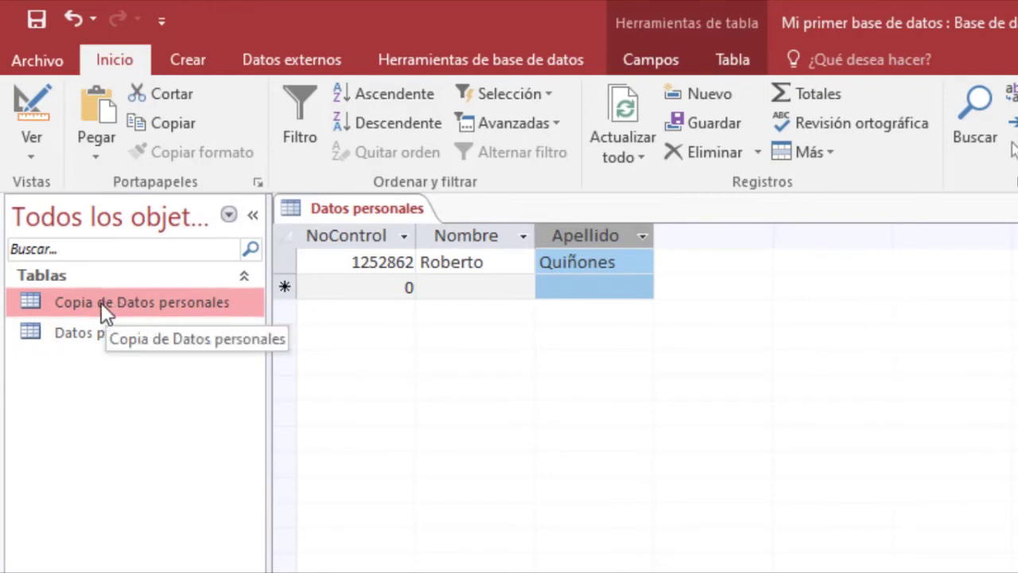
{"action": "double_click", "coordinate": [125, 304]}
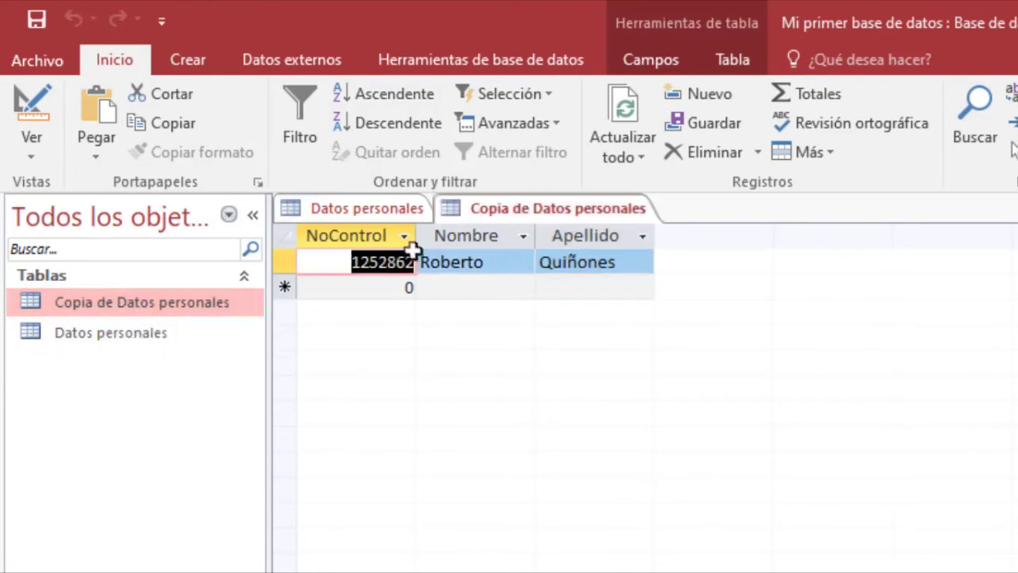
{"action": "left_click", "coordinate": [389, 206]}
{"action": "left_click", "coordinate": [483, 207]}
{"action": "left_click", "coordinate": [375, 207]}
{"action": "left_click", "coordinate": [483, 205]}
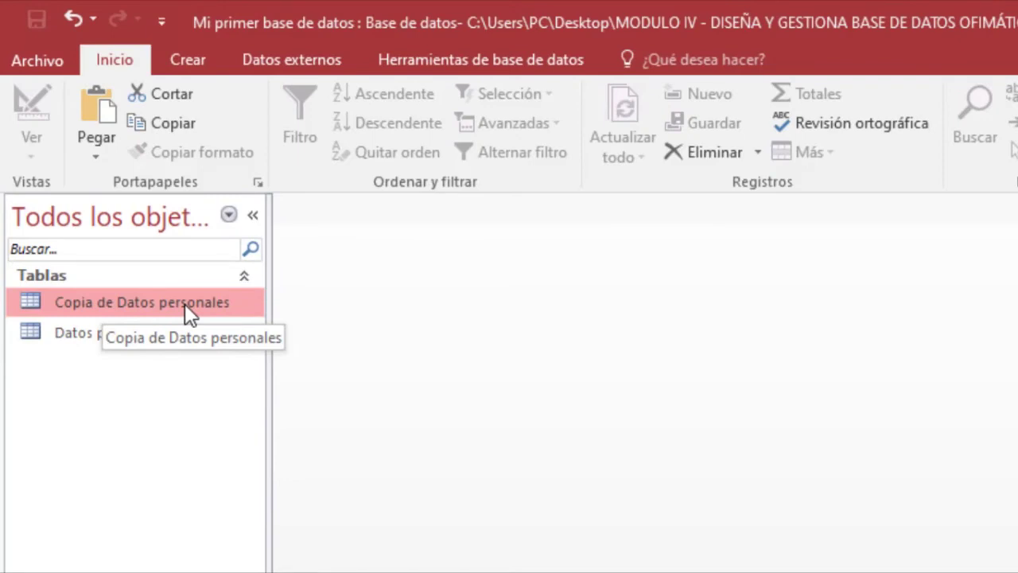
Rename the Copia de Datos personales table as "Datos personales 2".
{"action": "right_click", "coordinate": [126, 302]}
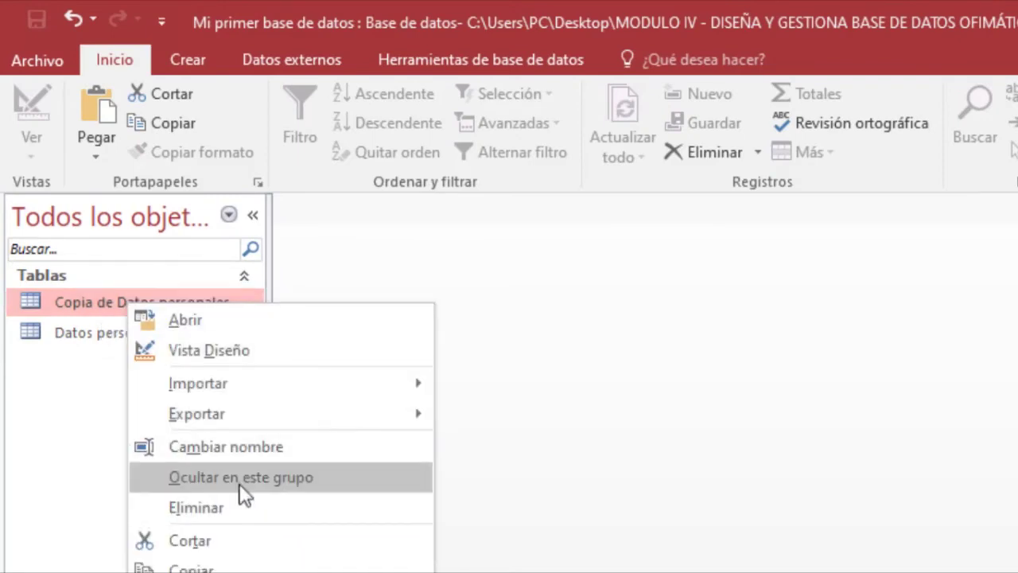
{"action": "left_click", "coordinate": [233, 448]}
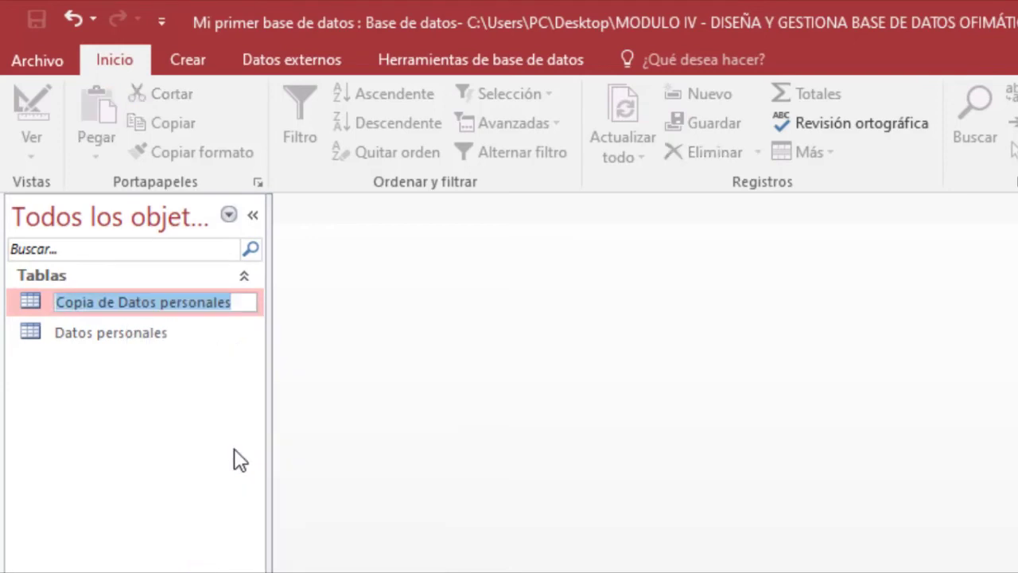
{"action": "type", "text": "Datos personales 2"}
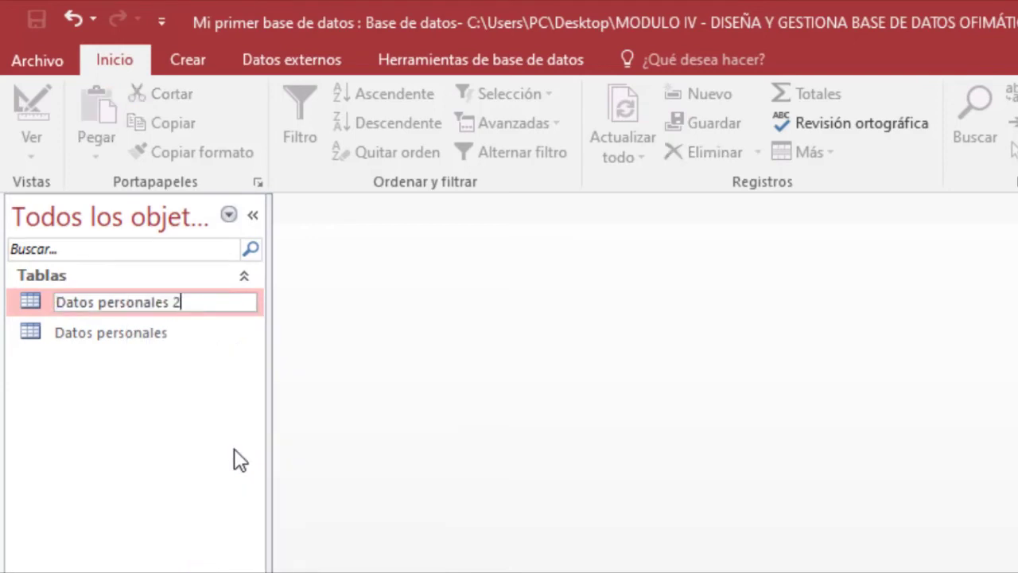
{"action": "key", "text": "Return"}
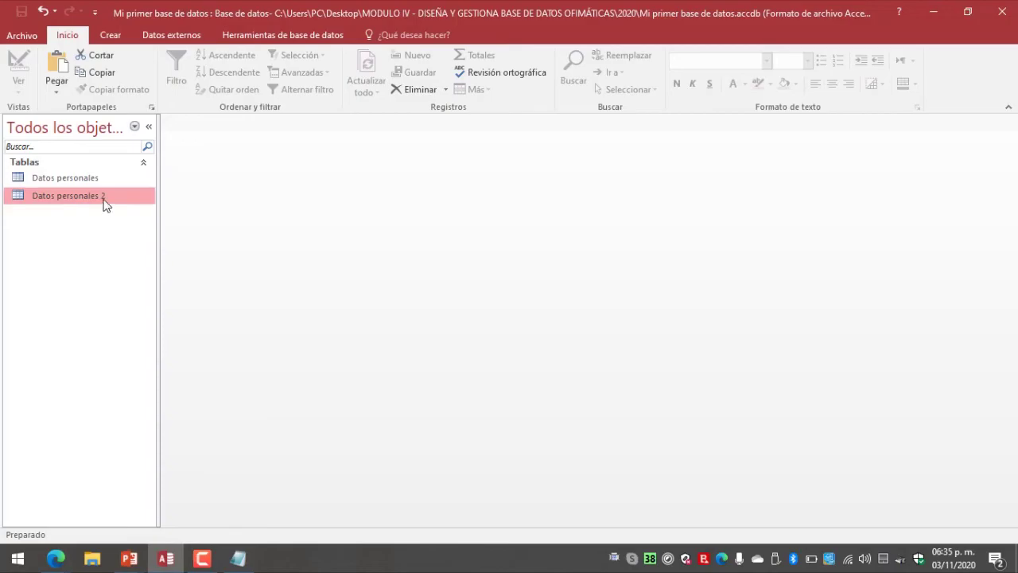
Try to rename the Datos personales 2 table while it is open, and close the table.
{"action": "double_click", "coordinate": [99, 197]}
{"action": "right_click", "coordinate": [89, 198]}
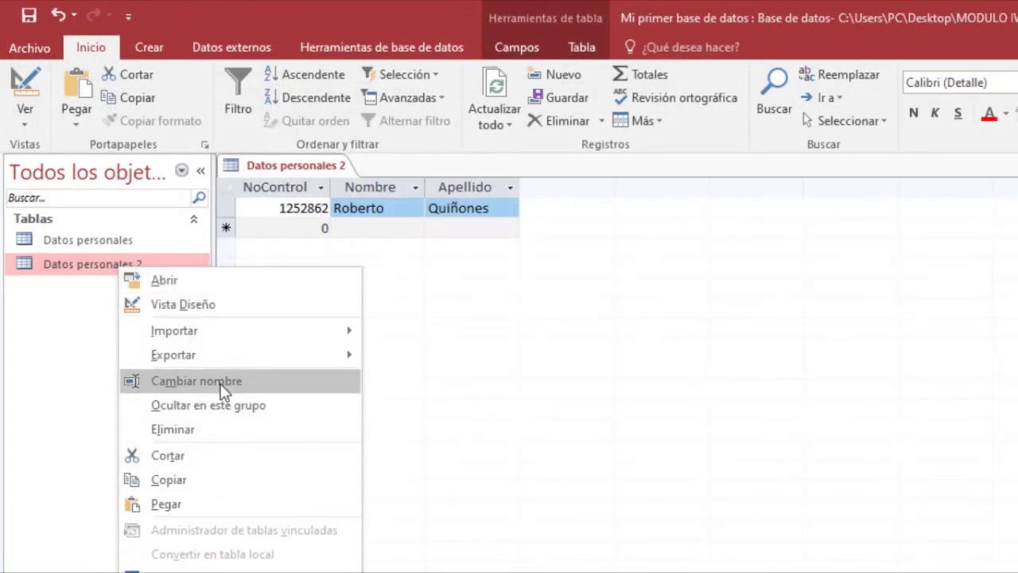
{"action": "left_click", "coordinate": [223, 381]}
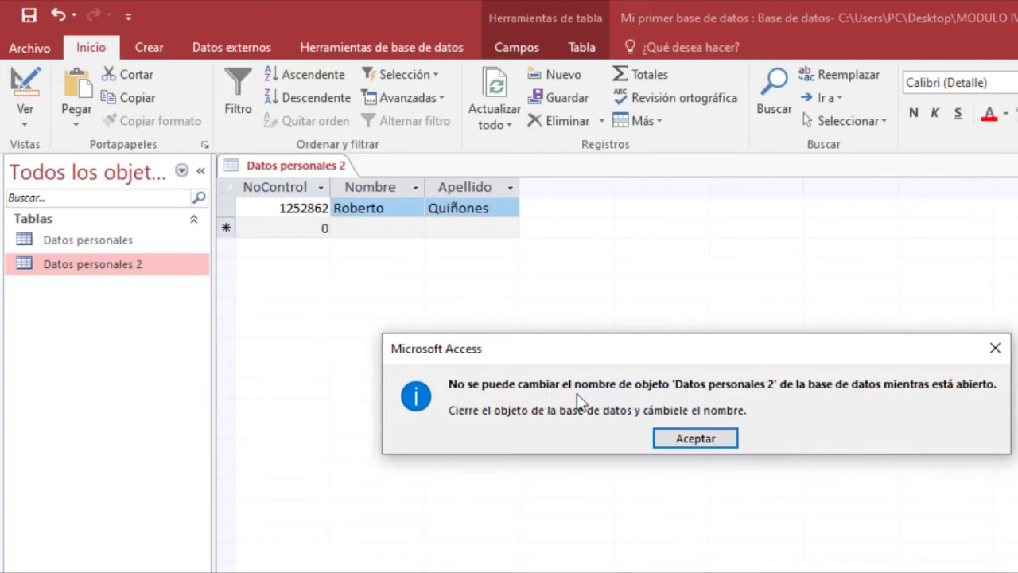
{"action": "left_click", "coordinate": [995, 348]}
{"action": "left_click", "coordinate": [1017, 166]}
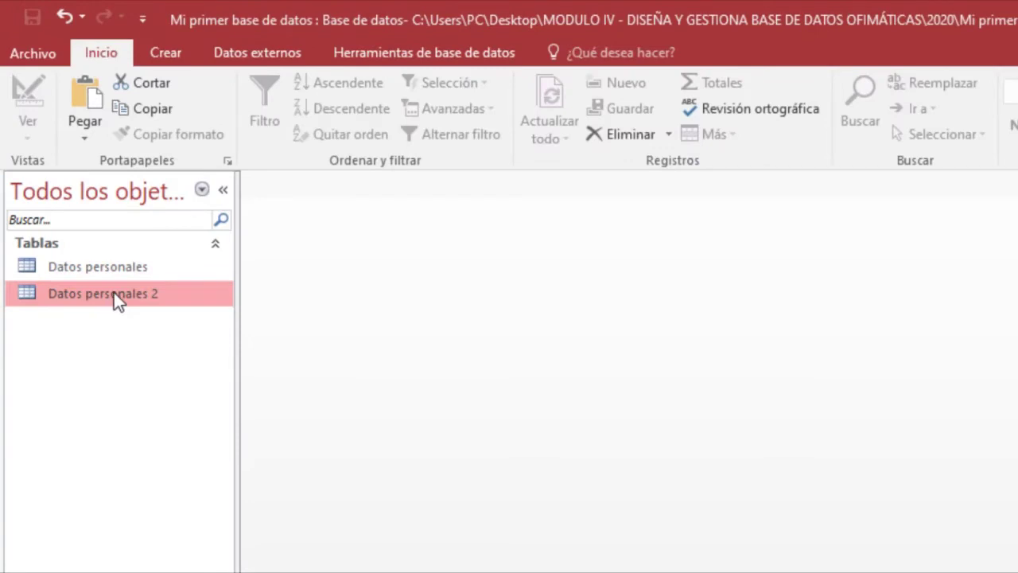
Delete the Datos personales 2 table from the database.
{"action": "right_click", "coordinate": [122, 297]}
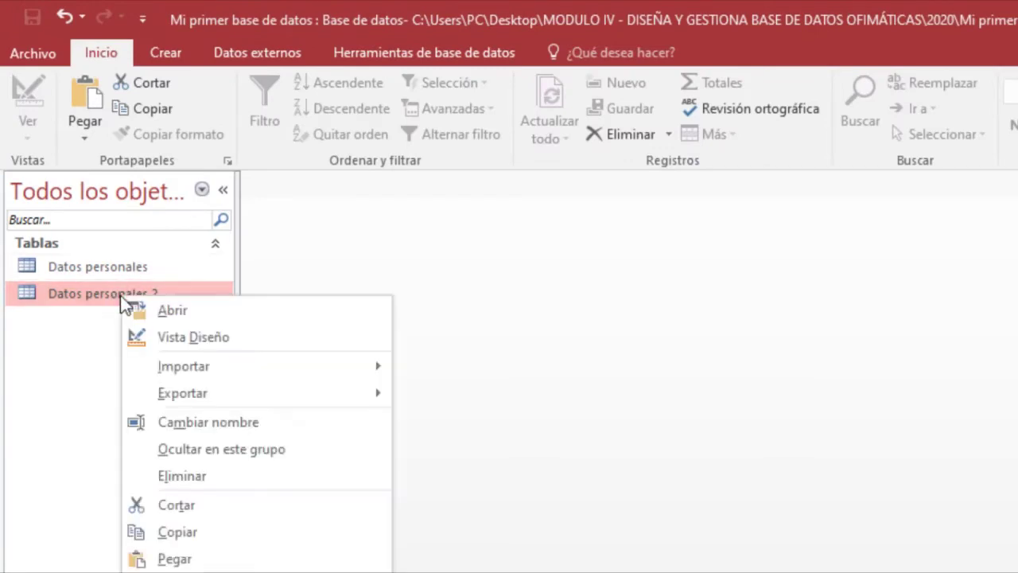
{"action": "left_click", "coordinate": [182, 476]}
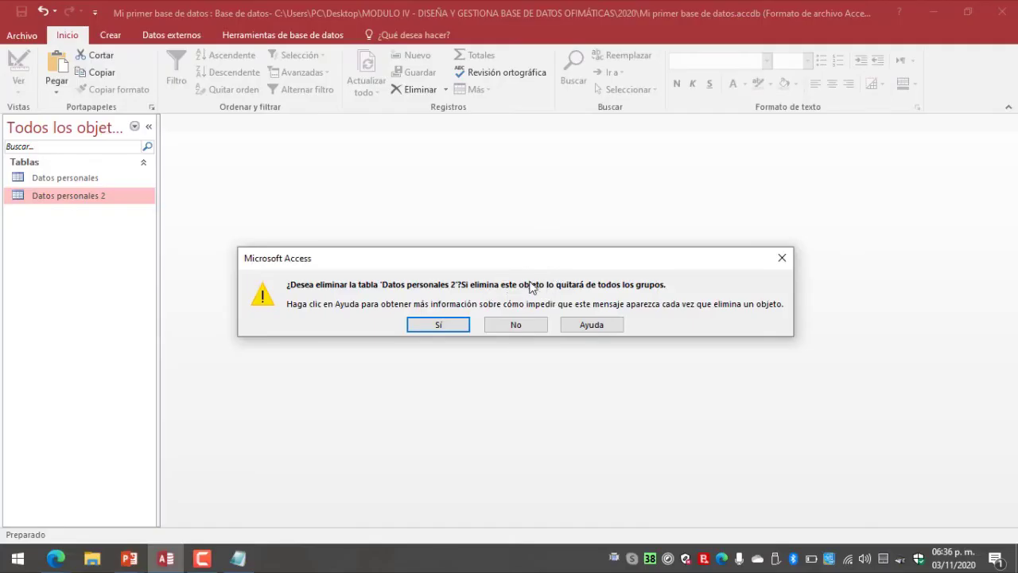
{"action": "left_click", "coordinate": [448, 326]}
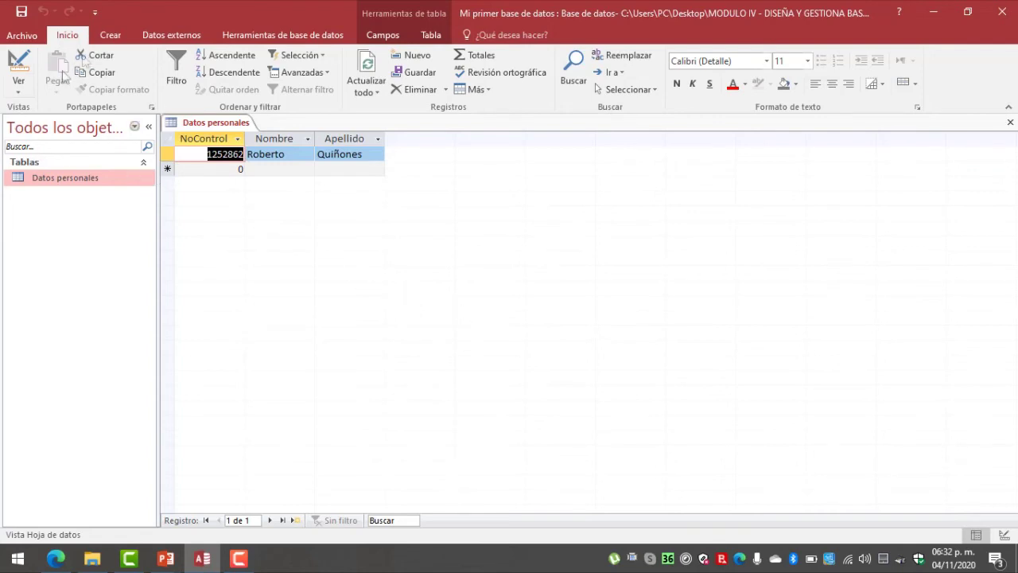
Switch the Datos personales table between Design view and Datasheet view to compare its field definitions with its records.
{"action": "left_click", "coordinate": [21, 94]}
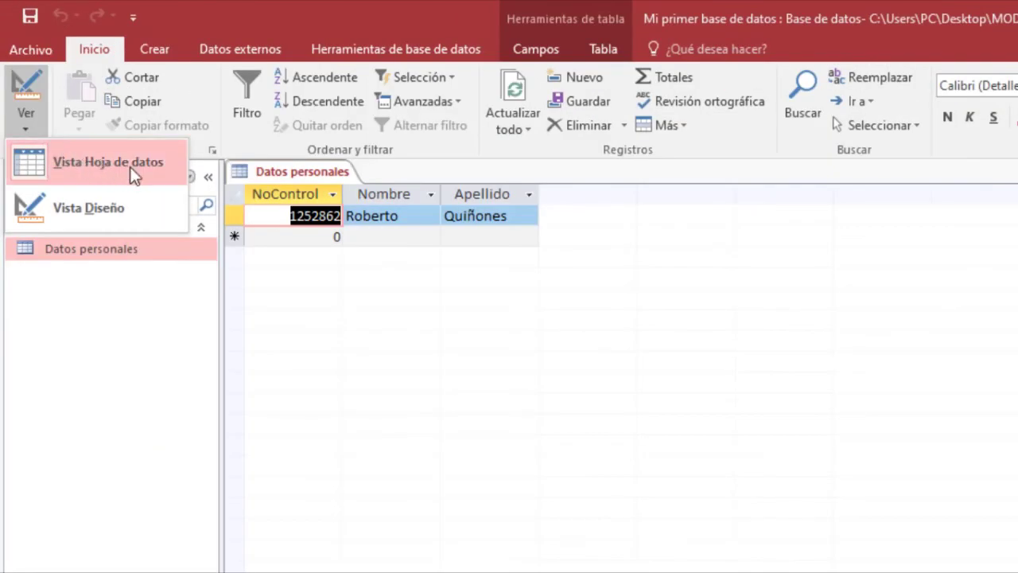
{"action": "left_click", "coordinate": [116, 209]}
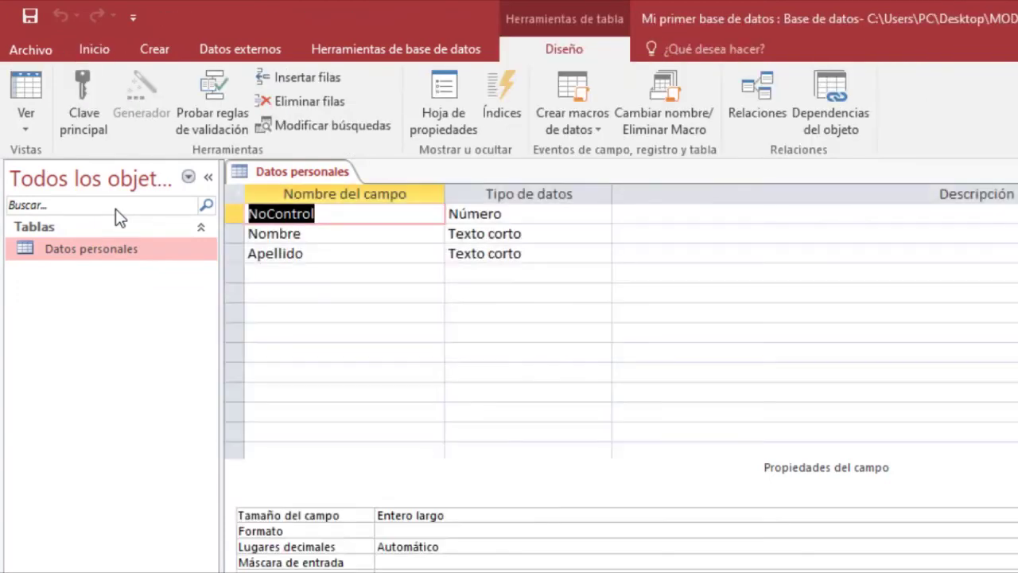
{"action": "left_click", "coordinate": [28, 121]}
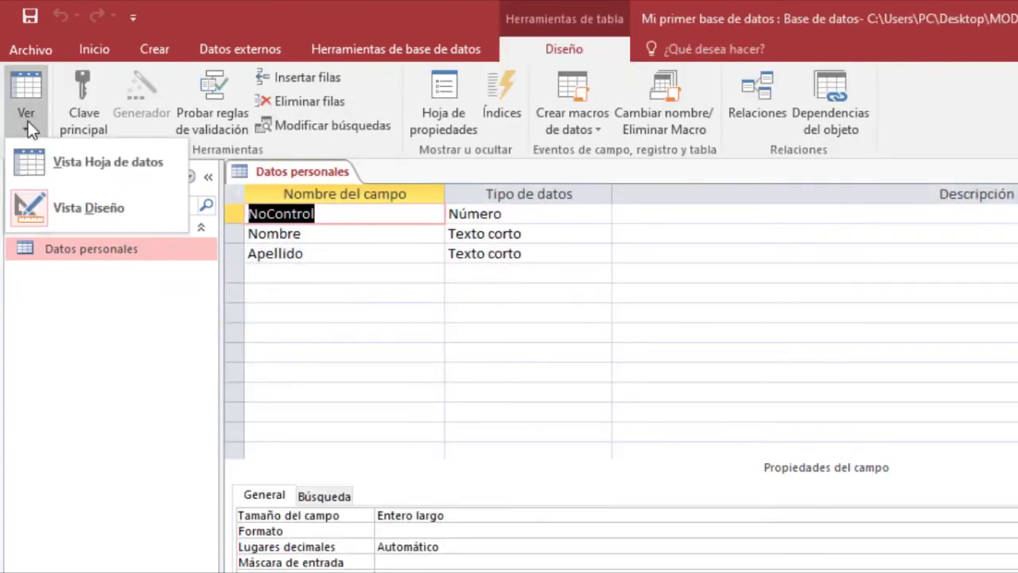
{"action": "left_click", "coordinate": [71, 164]}
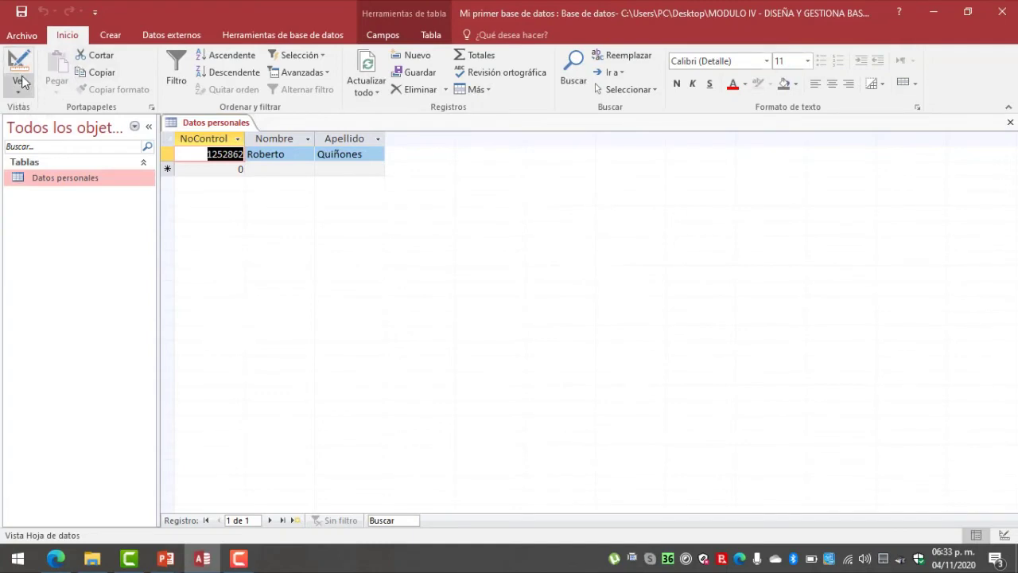
{"action": "left_click", "coordinate": [1004, 537]}
{"action": "left_click", "coordinate": [977, 536]}
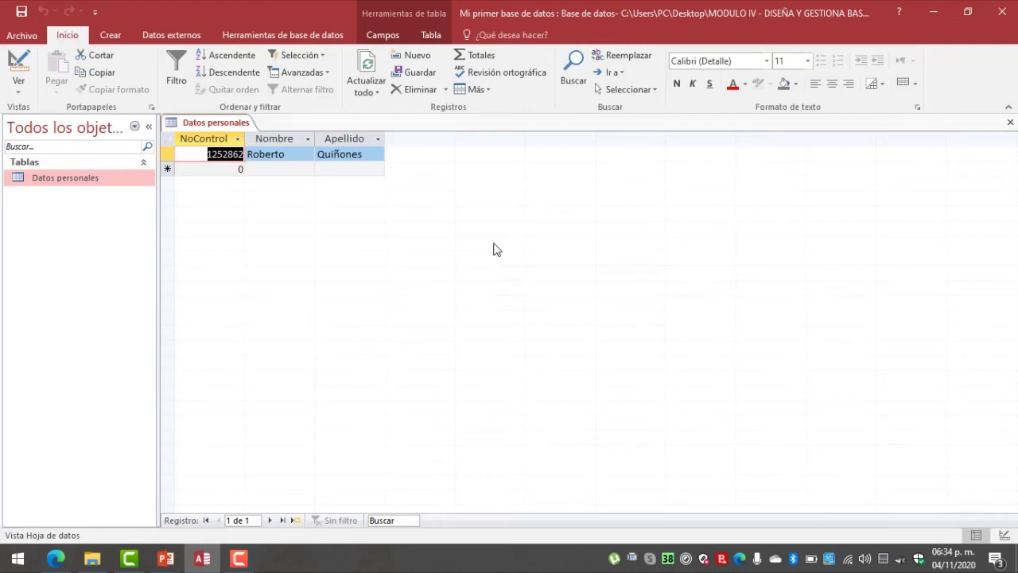
Add a second record to Datos personales with the person's control number, first name and surname.
{"action": "left_click", "coordinate": [238, 168]}
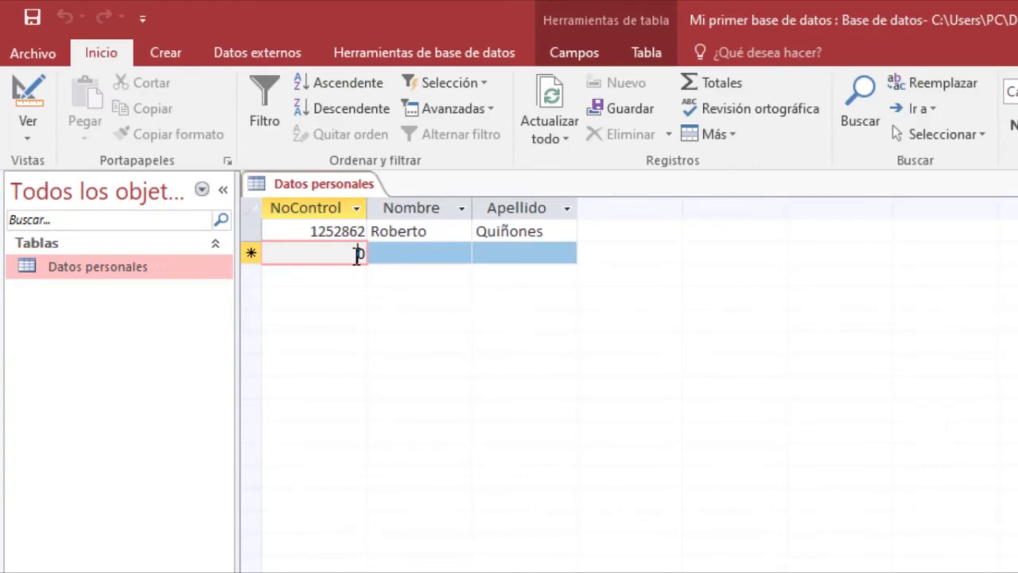
{"action": "type", "text": "1254"}
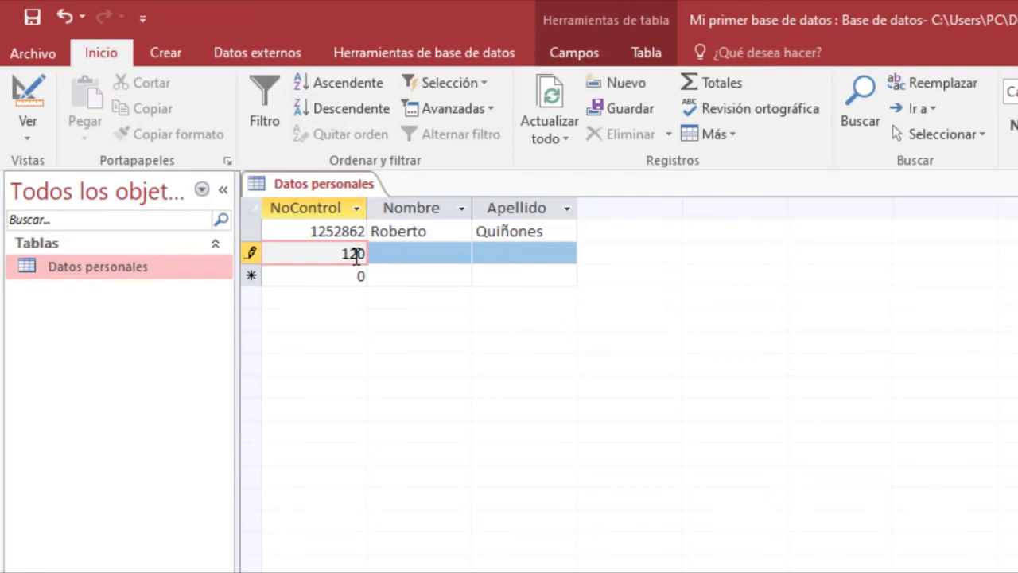
{"action": "type", "text": "69"}
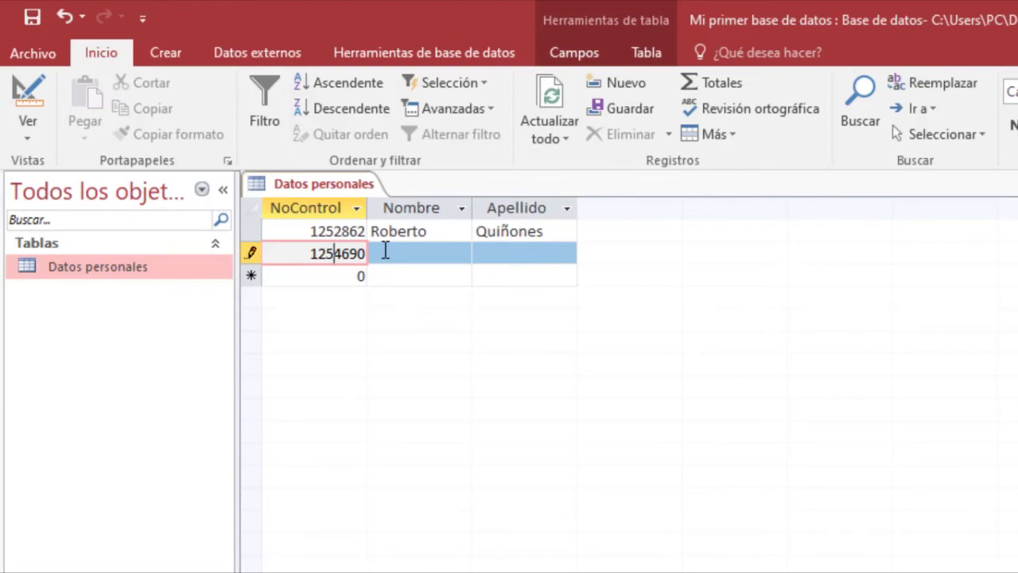
{"action": "left_click", "coordinate": [385, 251]}
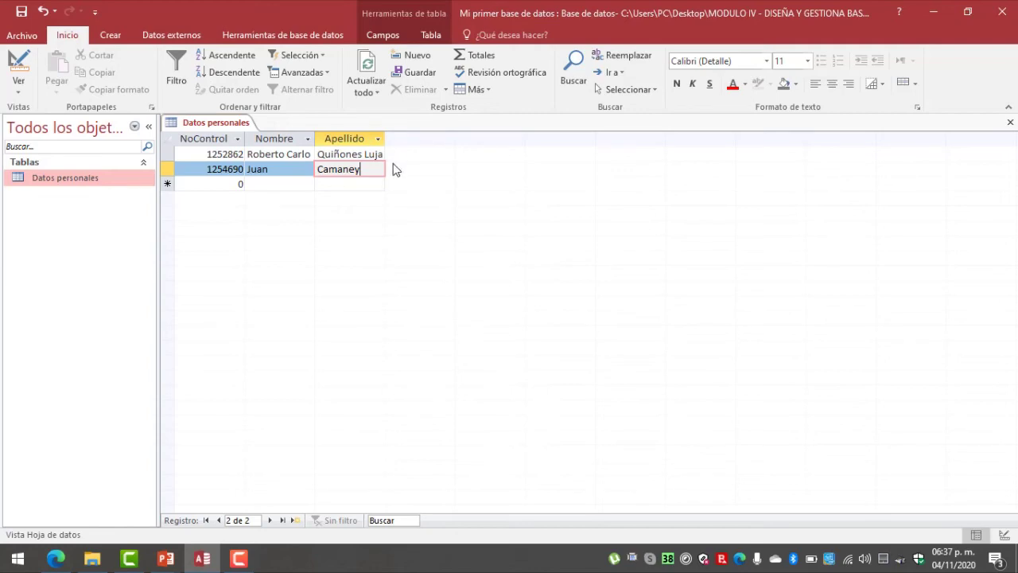
Inspect the Nombre and Apellido cells of the first record in the Datos personales table.
{"action": "left_click", "coordinate": [369, 154]}
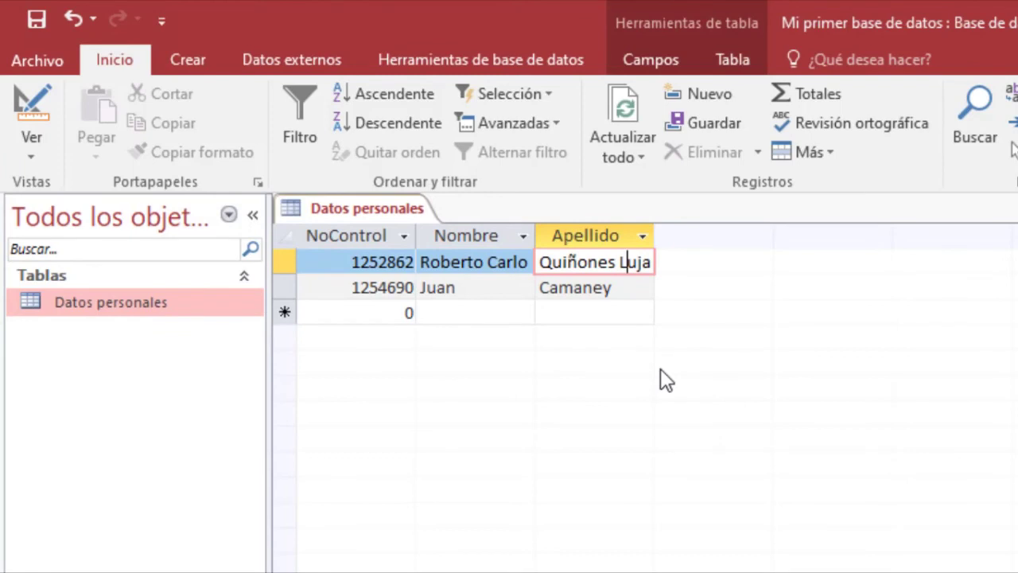
{"action": "left_click", "coordinate": [483, 269]}
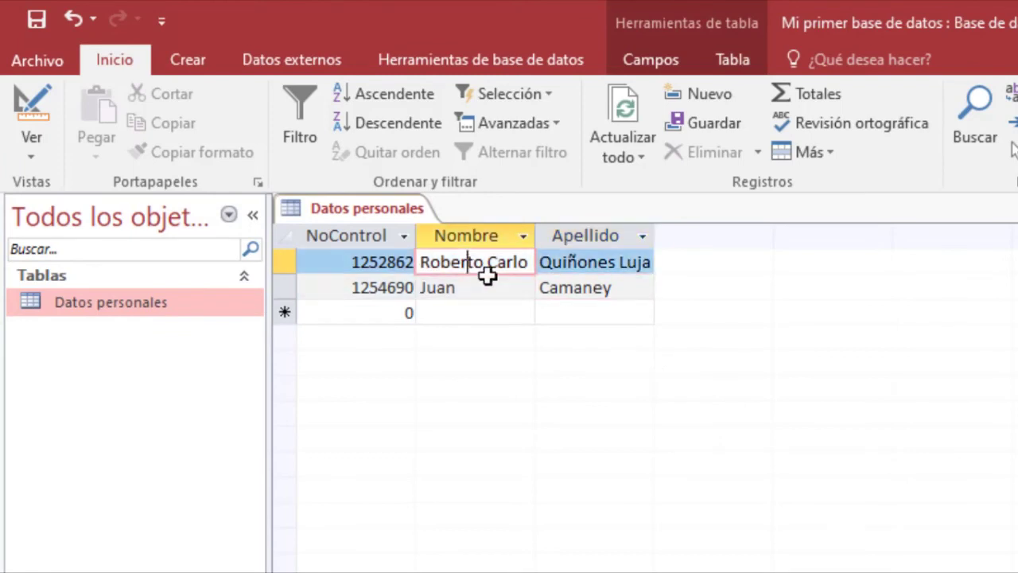
{"action": "left_click", "coordinate": [284, 263]}
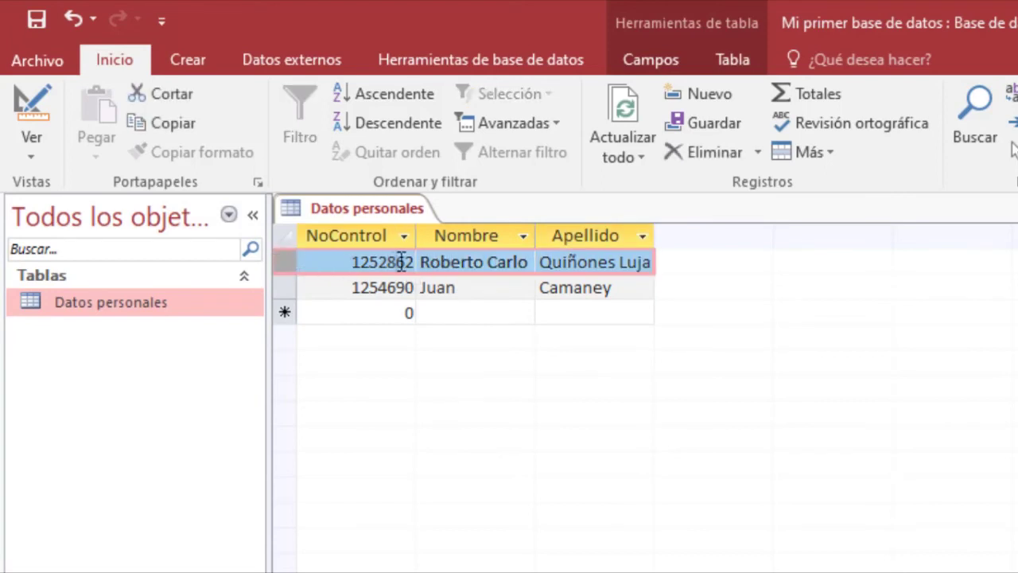
{"action": "left_click", "coordinate": [450, 262]}
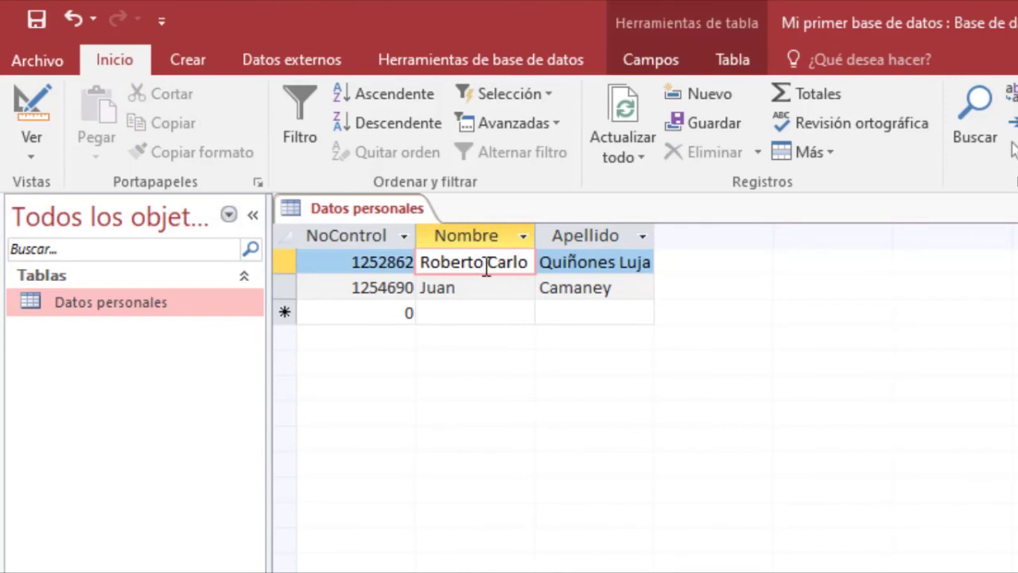
{"action": "left_click", "coordinate": [595, 260]}
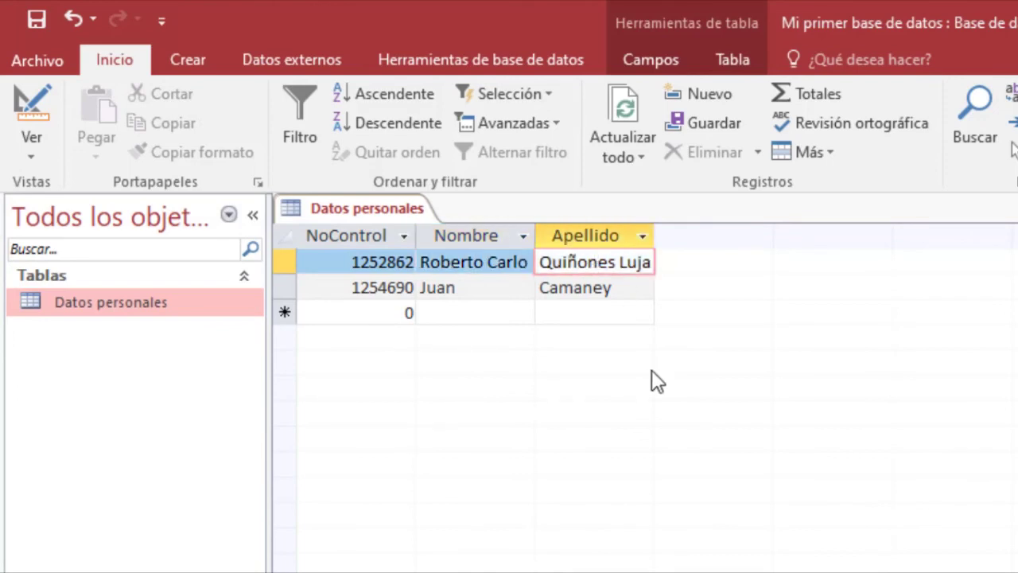
Fit the Apellido column to its longest entry and narrow it manually.
{"action": "left_click", "coordinate": [634, 288]}
{"action": "left_click", "coordinate": [631, 265]}
{"action": "double_click", "coordinate": [654, 229]}
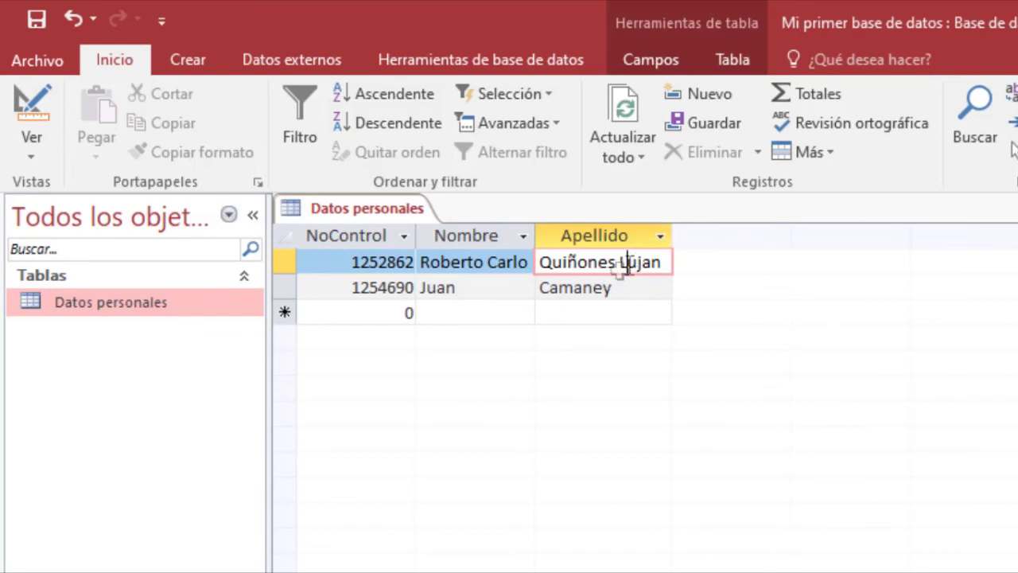
{"action": "left_click", "coordinate": [637, 286]}
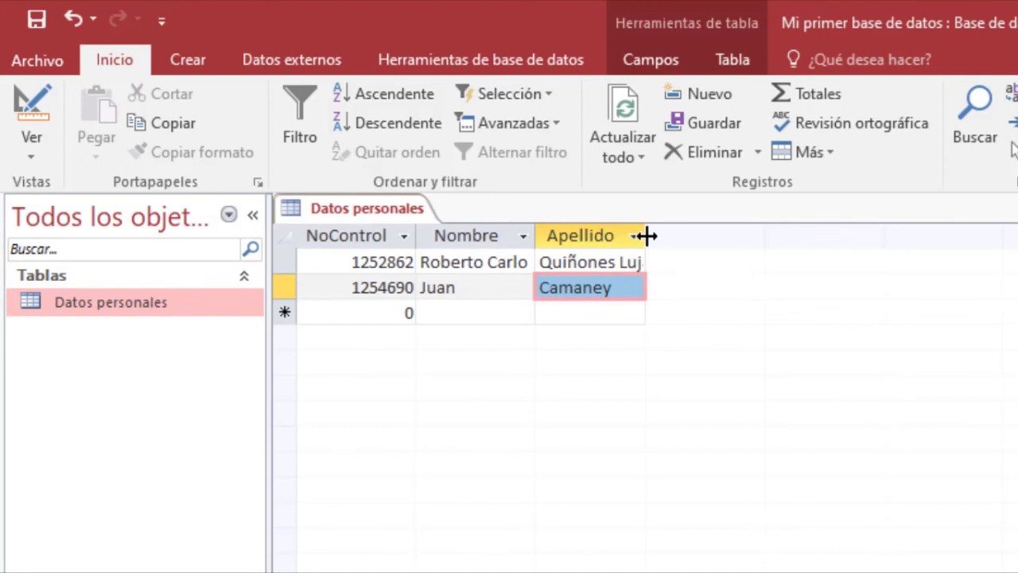
{"action": "left_click_drag", "start_coordinate": [646, 236], "coordinate": [646, 235]}
{"action": "left_click_drag", "start_coordinate": [646, 235], "coordinate": [620, 221]}
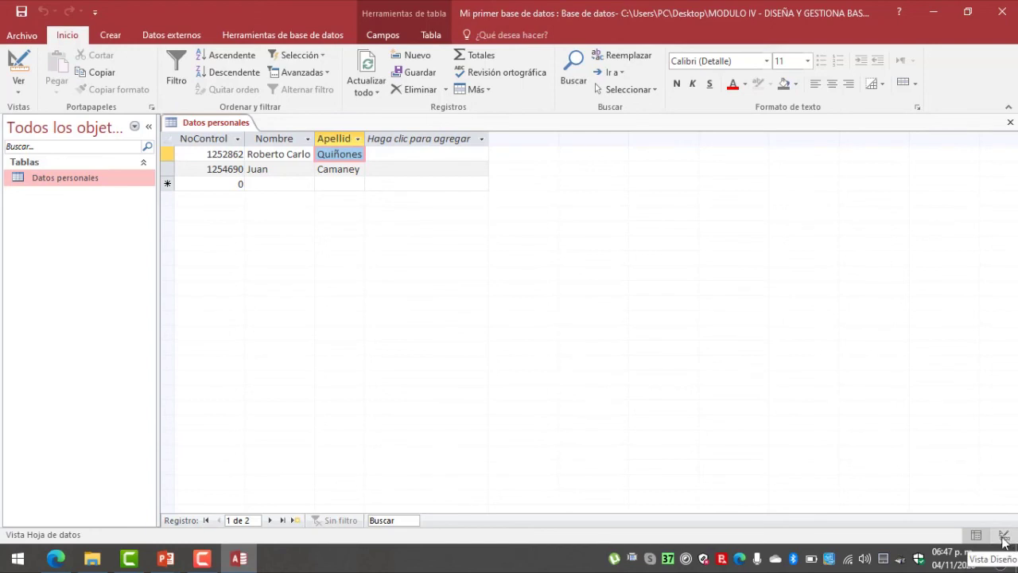
Show Datos personales in Design view and look through the data types available for the Apellido field.
{"action": "left_click", "coordinate": [14, 89]}
{"action": "left_click", "coordinate": [50, 143]}
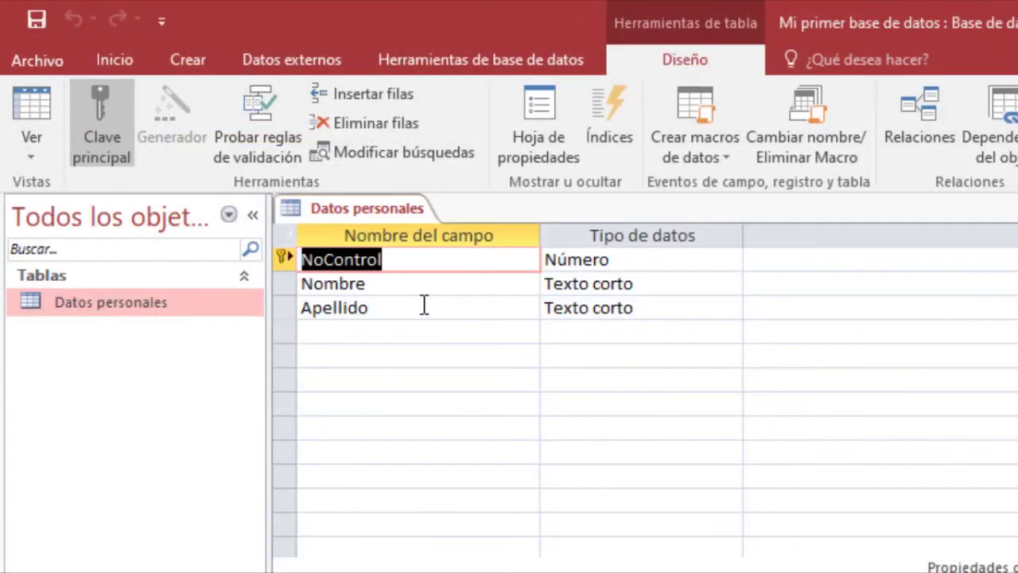
{"action": "left_click", "coordinate": [248, 181]}
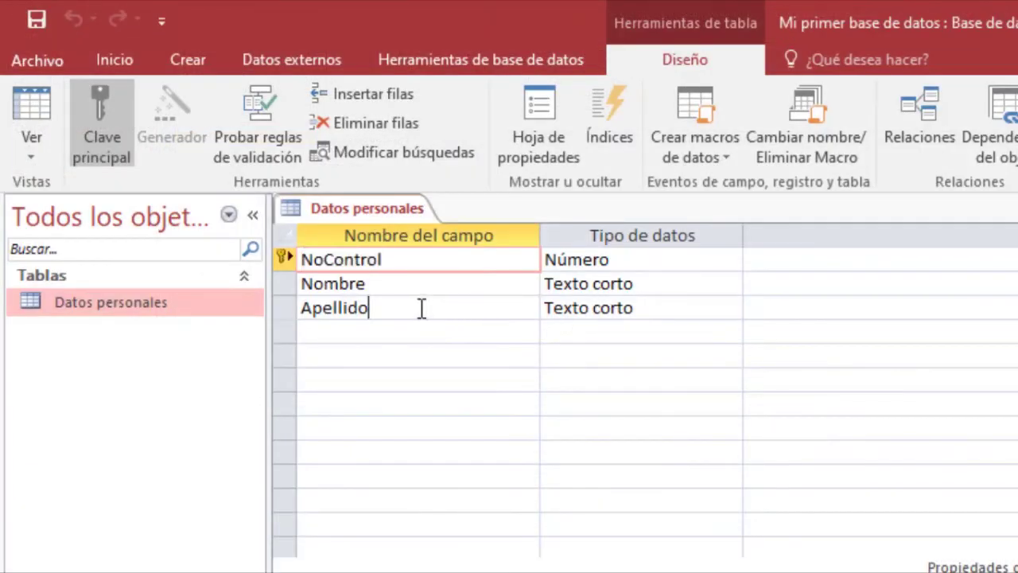
{"action": "left_click", "coordinate": [731, 309]}
{"action": "left_click", "coordinate": [730, 309]}
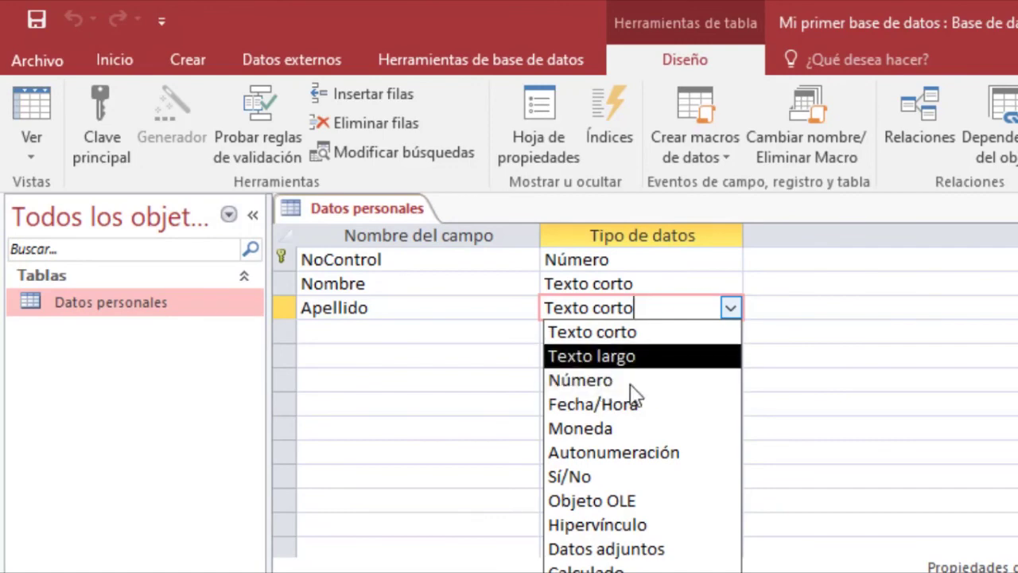
{"action": "key", "text": "Escape"}
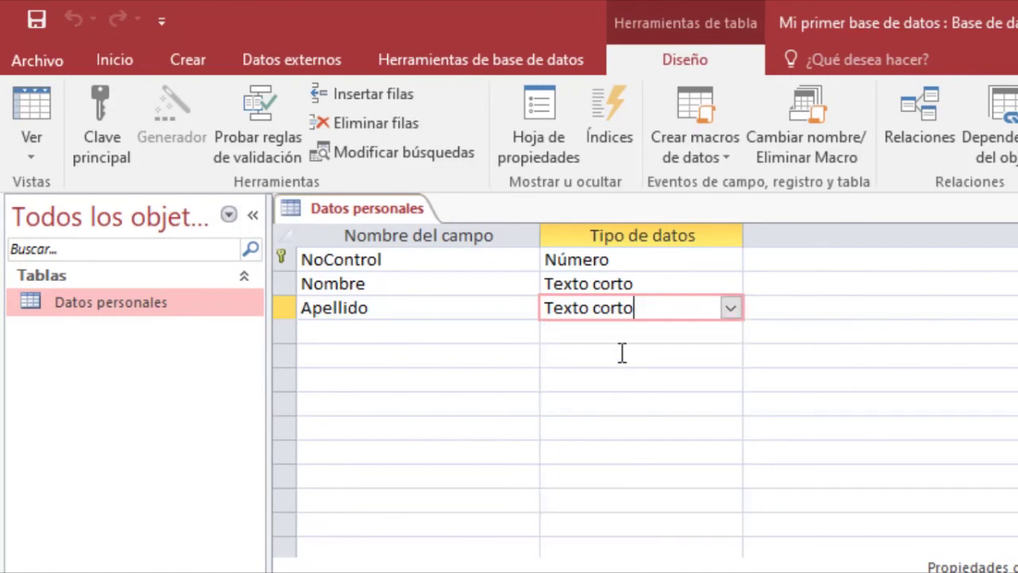
Add a field named Edad below Apellido with the data type Número.
{"action": "left_click", "coordinate": [330, 331]}
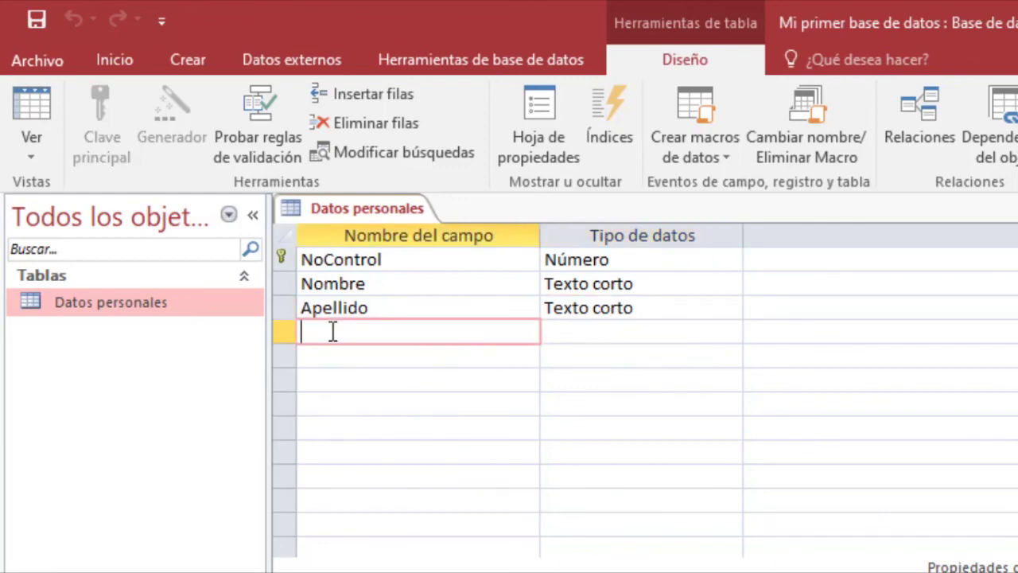
{"action": "type", "text": "Edad"}
{"action": "key", "text": "Tab"}
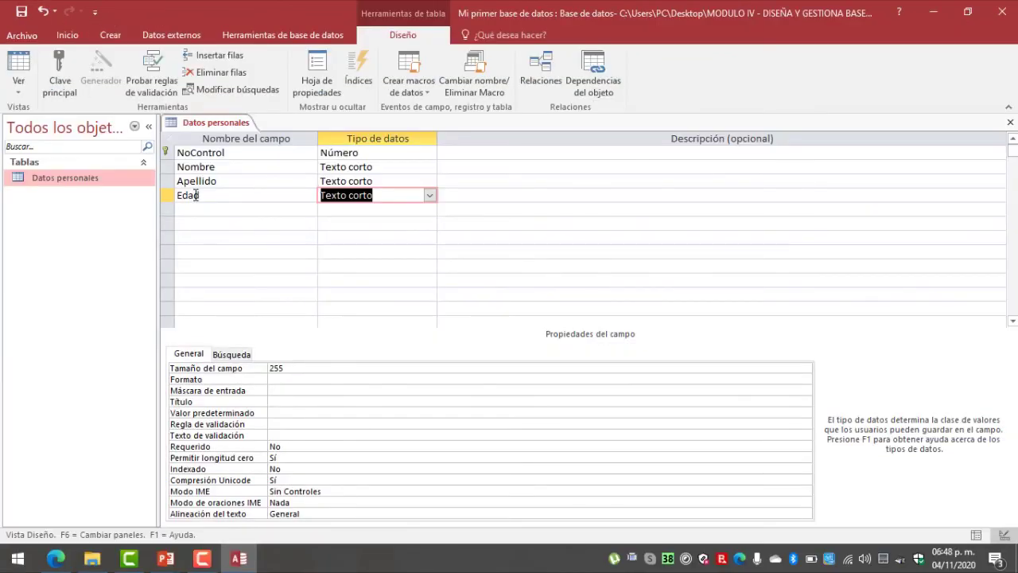
{"action": "left_click", "coordinate": [429, 195]}
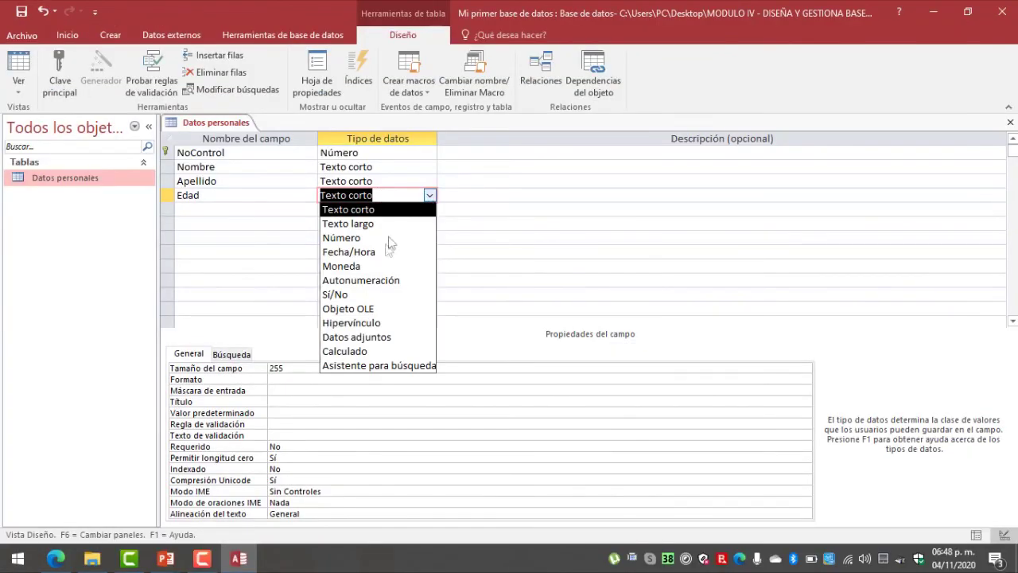
{"action": "left_click", "coordinate": [362, 242]}
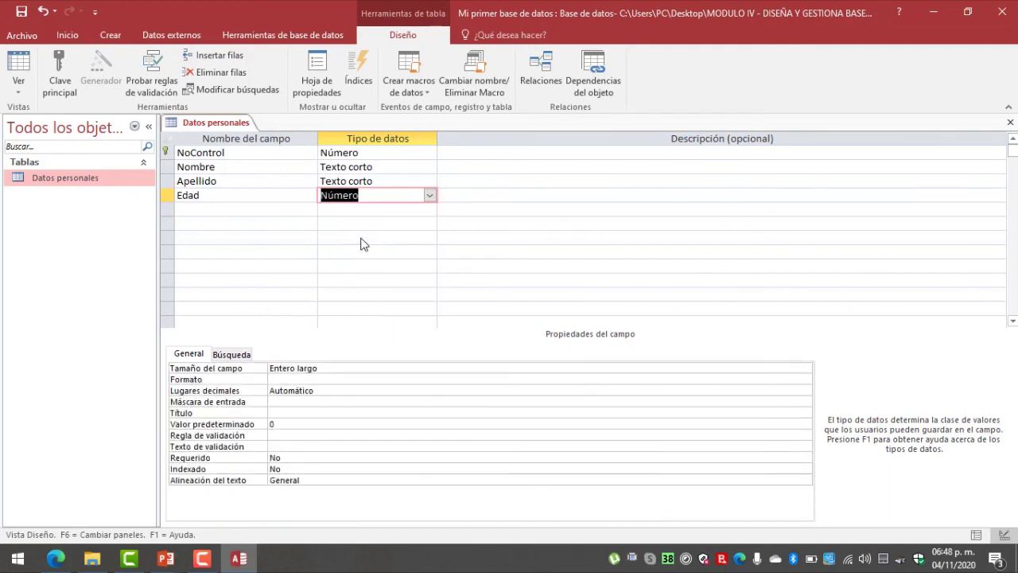
Save the table, return to Datasheet view, and enter the ages 33 and 28 in the Edad column.
{"action": "left_click", "coordinate": [18, 88]}
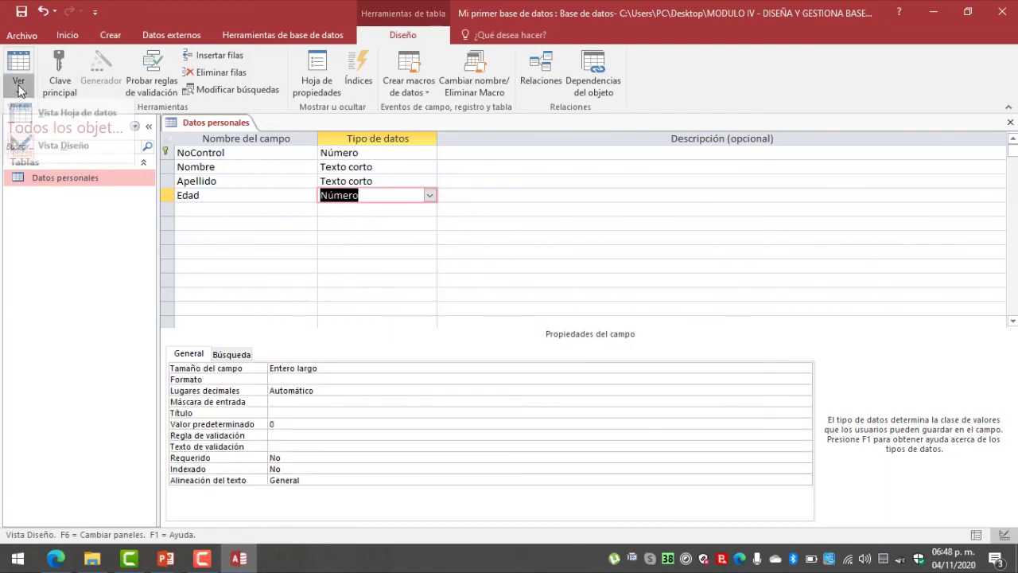
{"action": "left_click", "coordinate": [47, 120]}
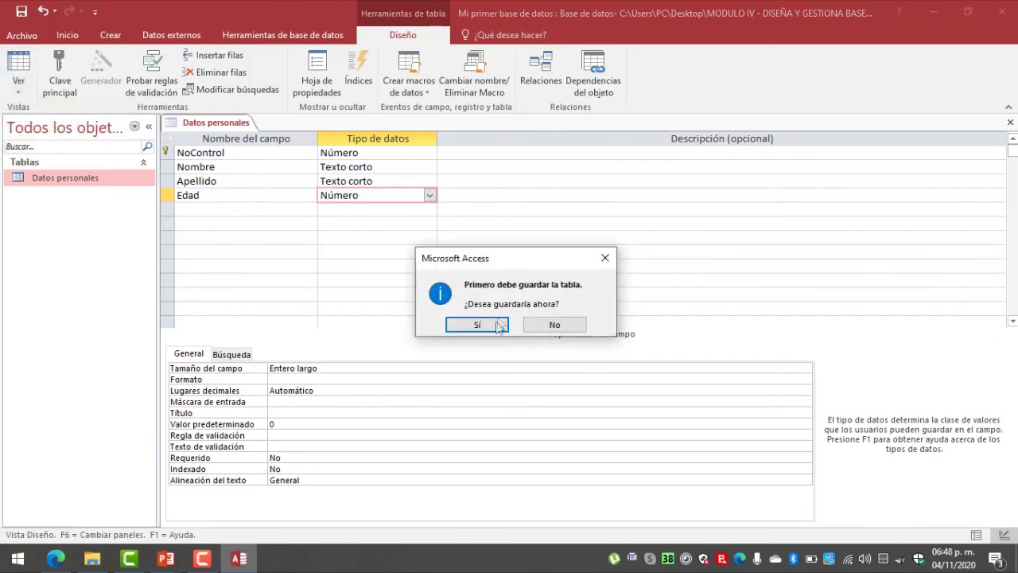
{"action": "left_click", "coordinate": [478, 324]}
{"action": "left_click", "coordinate": [427, 169]}
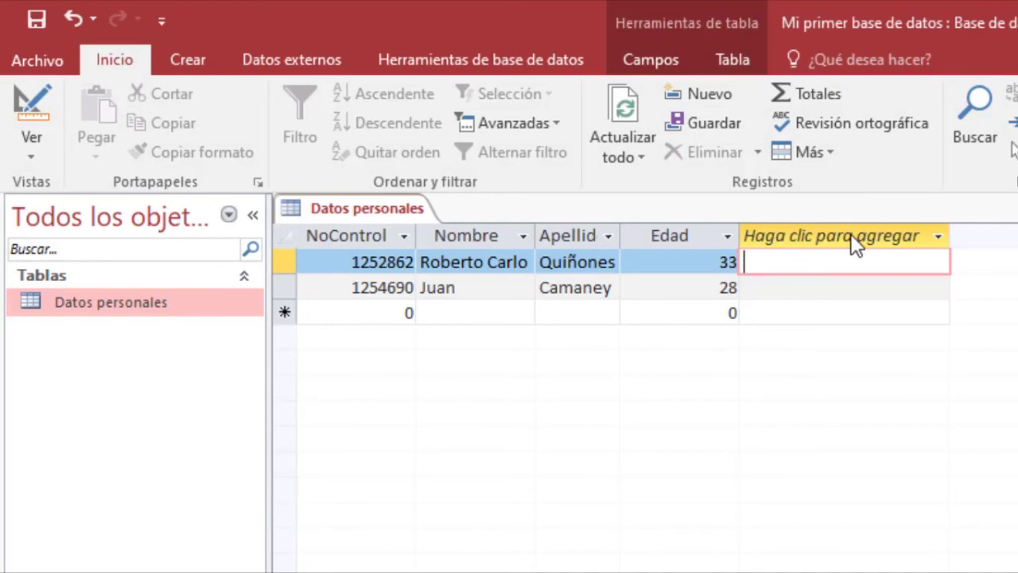
Add a Texto corto field named Localidad after the Edad column in Datasheet view.
{"action": "left_click", "coordinate": [850, 235]}
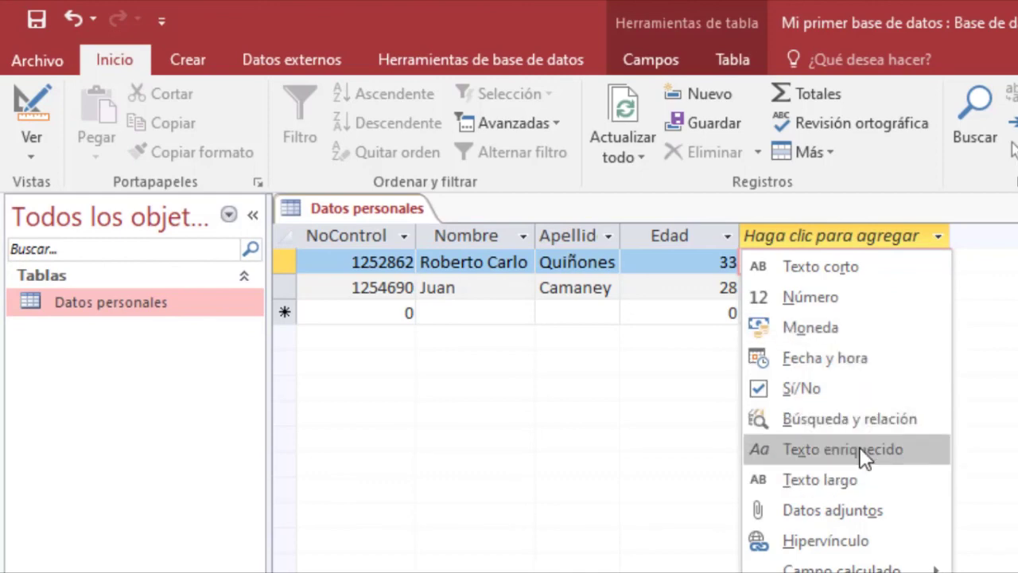
{"action": "left_click", "coordinate": [882, 269]}
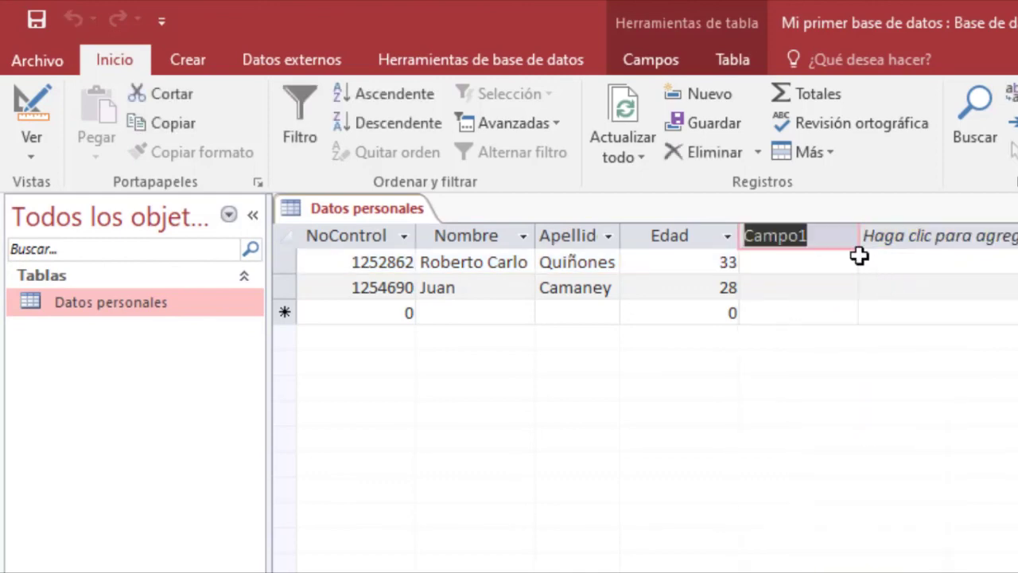
{"action": "type", "text": "L"}
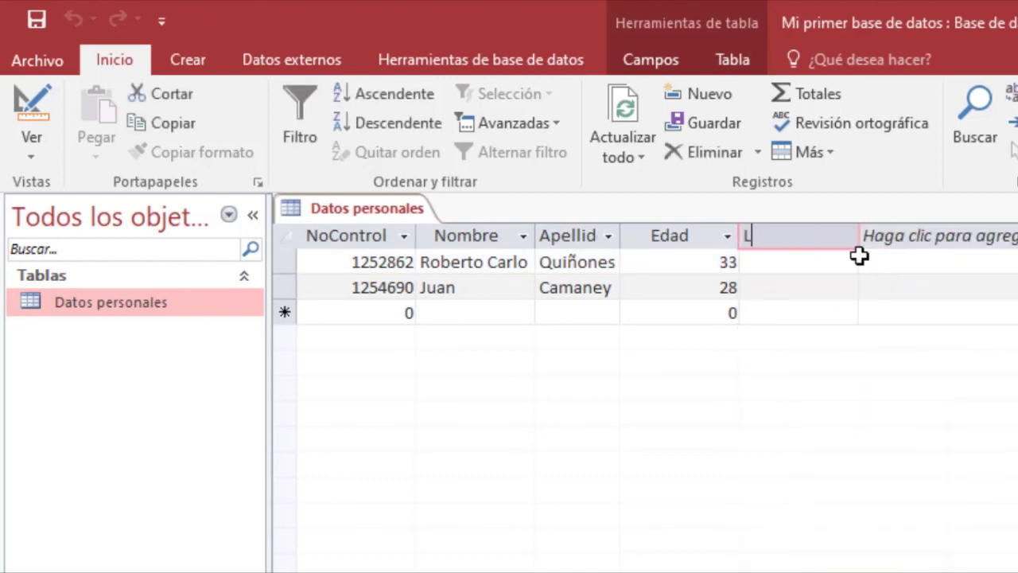
{"action": "type", "text": "ocadid"}
{"action": "key", "text": "BackSpace"}
{"action": "key", "text": "BackSpace"}
{"action": "key", "text": "BackSpace"}
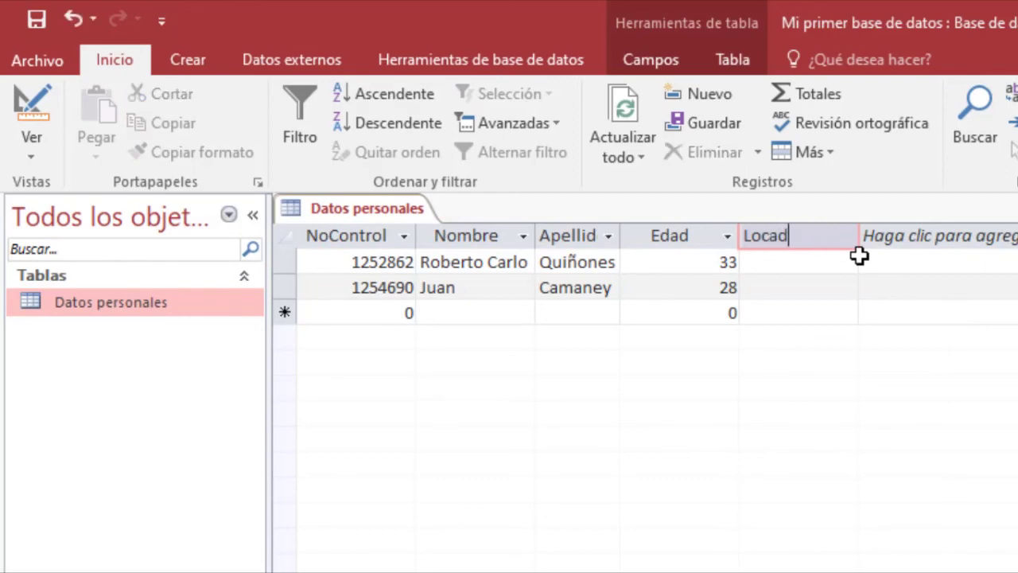
{"action": "type", "text": "lidad"}
{"action": "key", "text": "Return"}
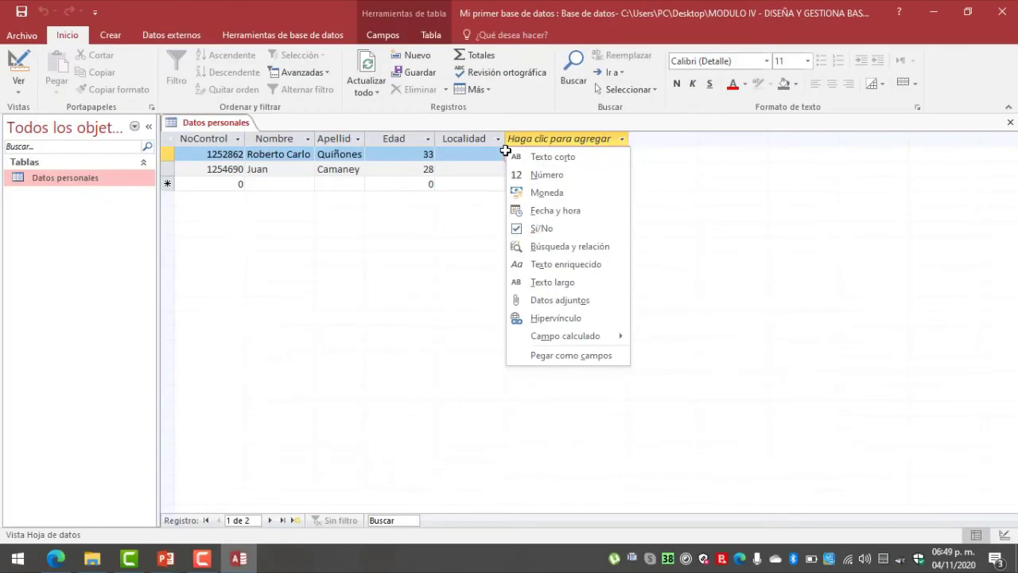
Enter San Rafael for the first record and La Hediondilla for the second in the Localidad column.
{"action": "left_click", "coordinate": [480, 155]}
{"action": "left_click", "coordinate": [480, 155]}
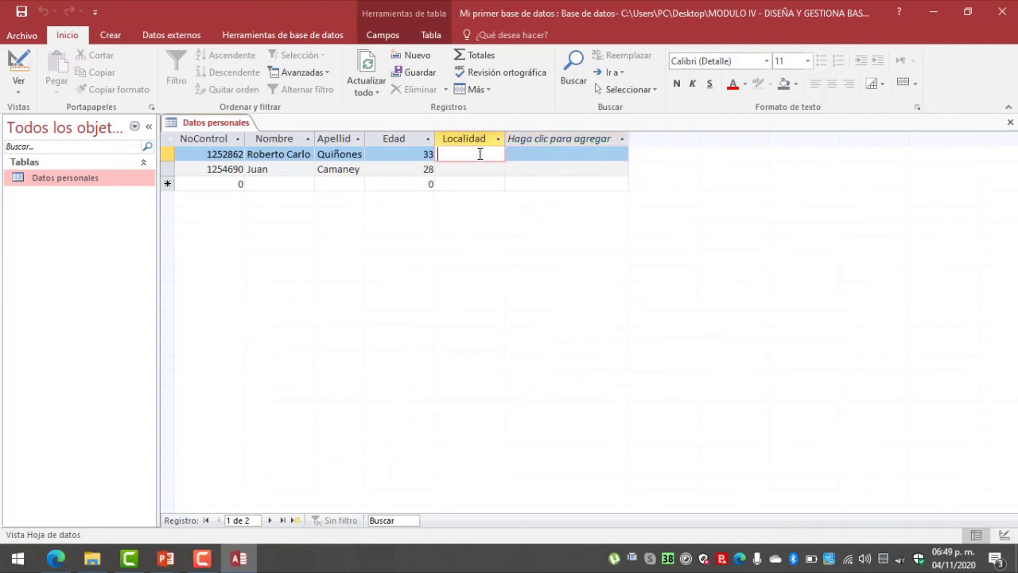
{"action": "type", "text": "San Rafael"}
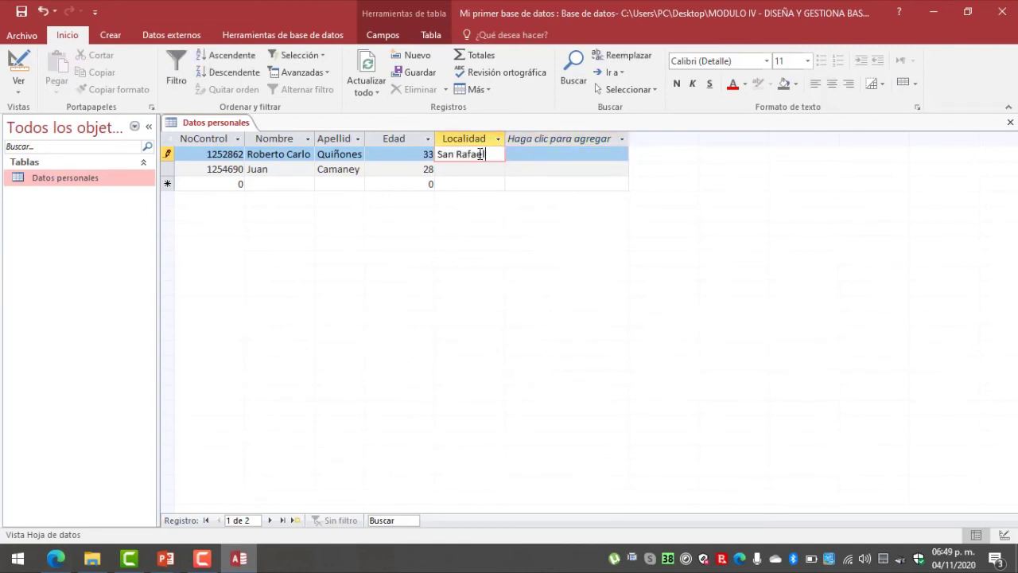
{"action": "key", "text": "Down"}
{"action": "type", "text": "La Hediondilla"}
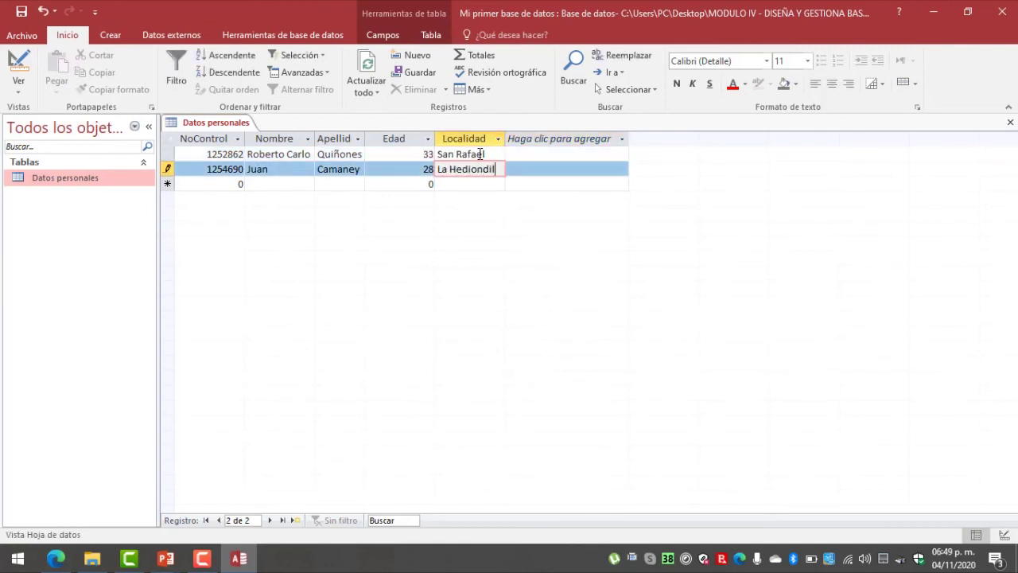
{"action": "key", "text": "Return"}
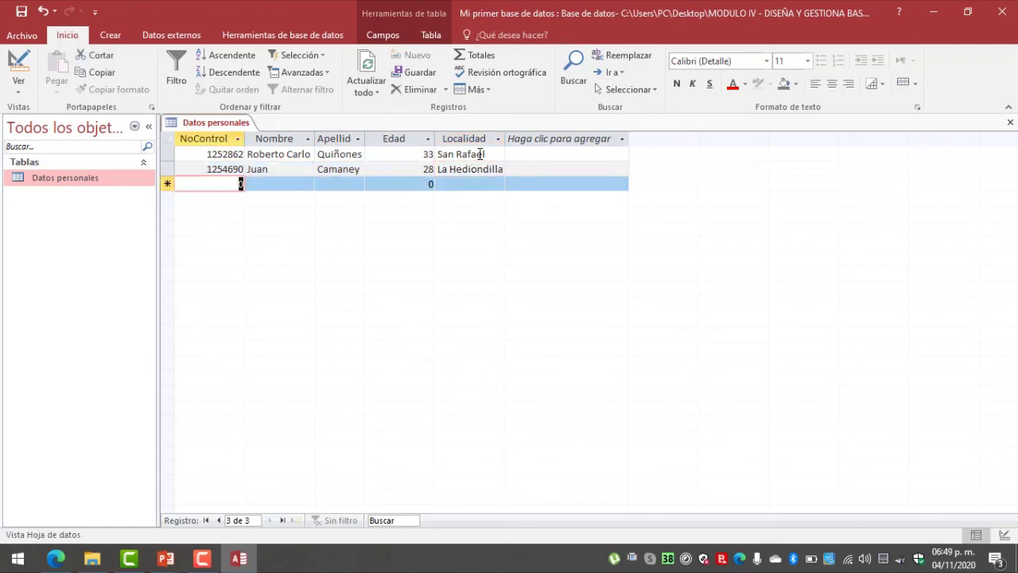
{"action": "left_click", "coordinate": [480, 153]}
{"action": "left_click", "coordinate": [472, 169]}
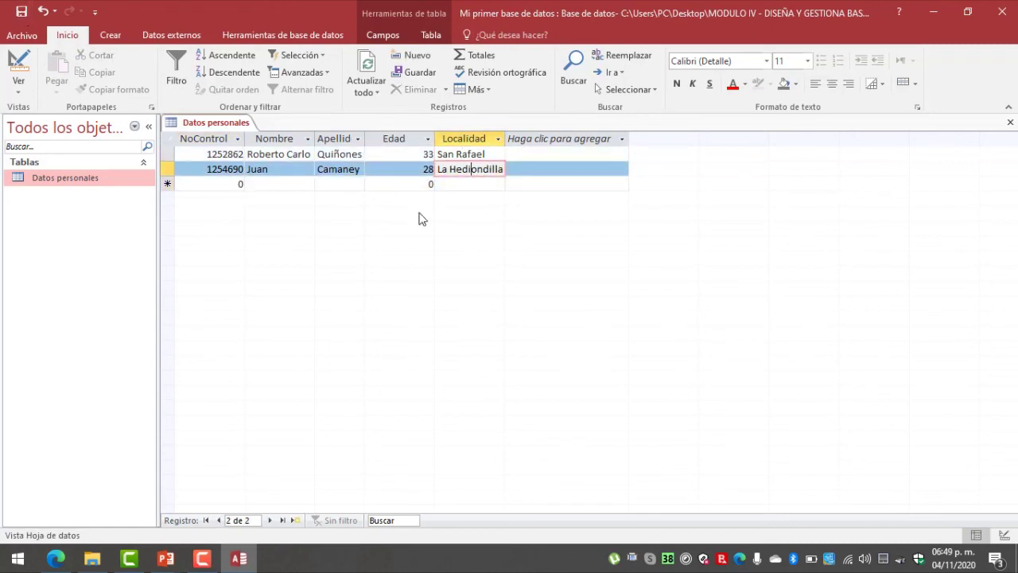
{"action": "left_click", "coordinate": [540, 168]}
Permanently delete the Localidad field together with its data from the table.
{"action": "left_click", "coordinate": [478, 137]}
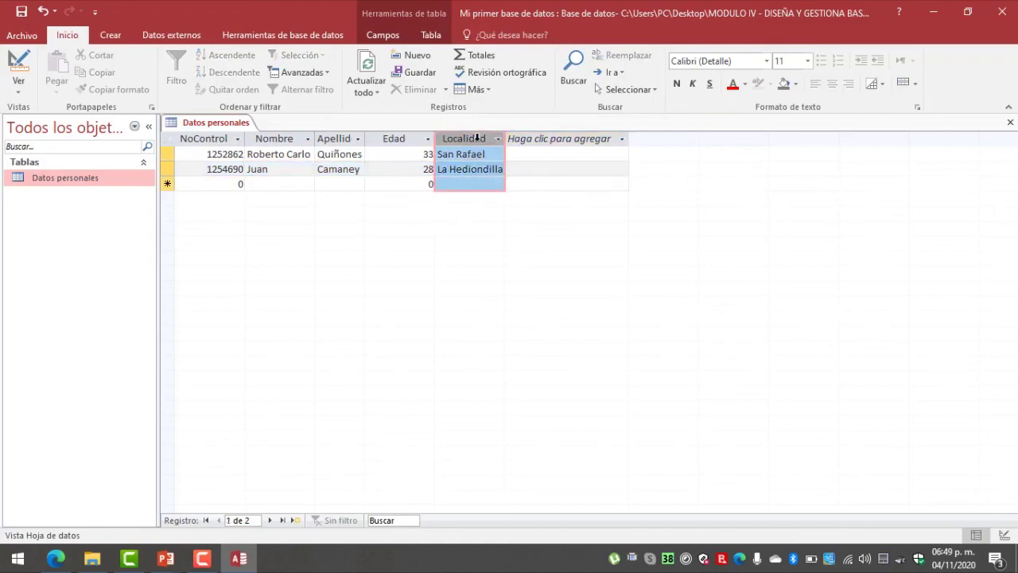
{"action": "left_click", "coordinate": [426, 137]}
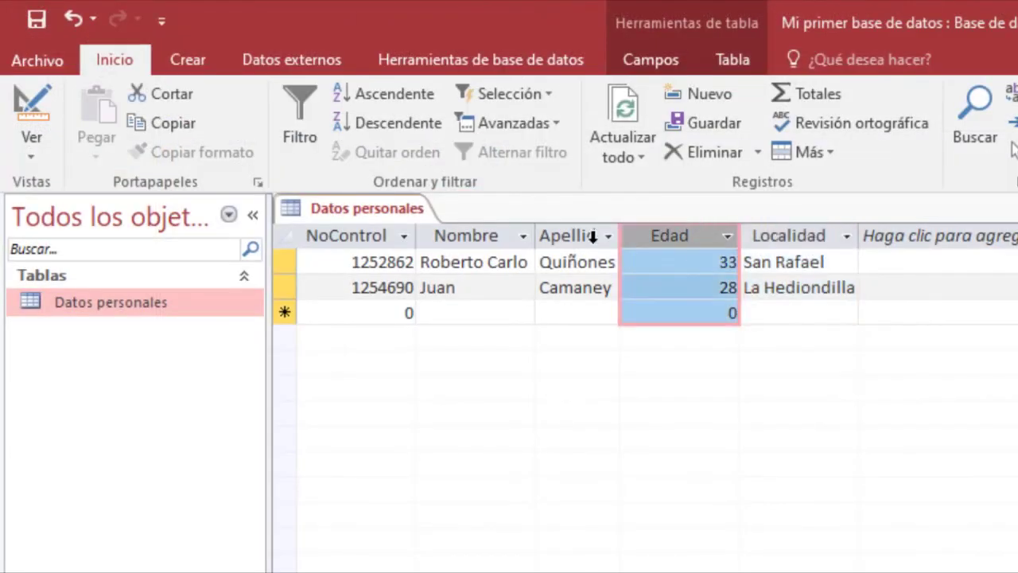
{"action": "left_click", "coordinate": [593, 236]}
{"action": "left_click", "coordinate": [496, 236]}
{"action": "left_click", "coordinate": [398, 236]}
{"action": "left_click", "coordinate": [768, 237]}
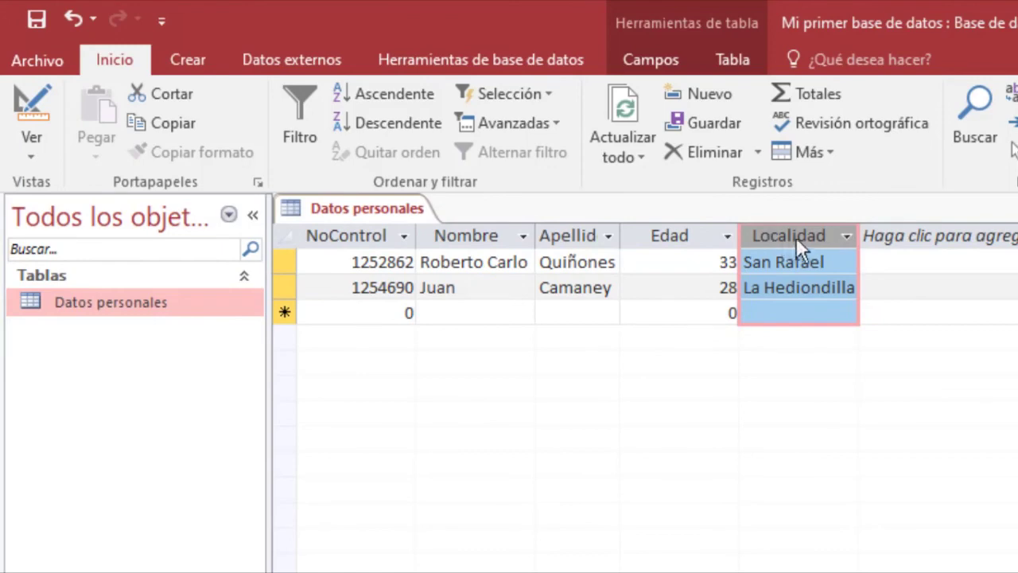
{"action": "left_click", "coordinate": [801, 228]}
{"action": "key", "text": "Delete"}
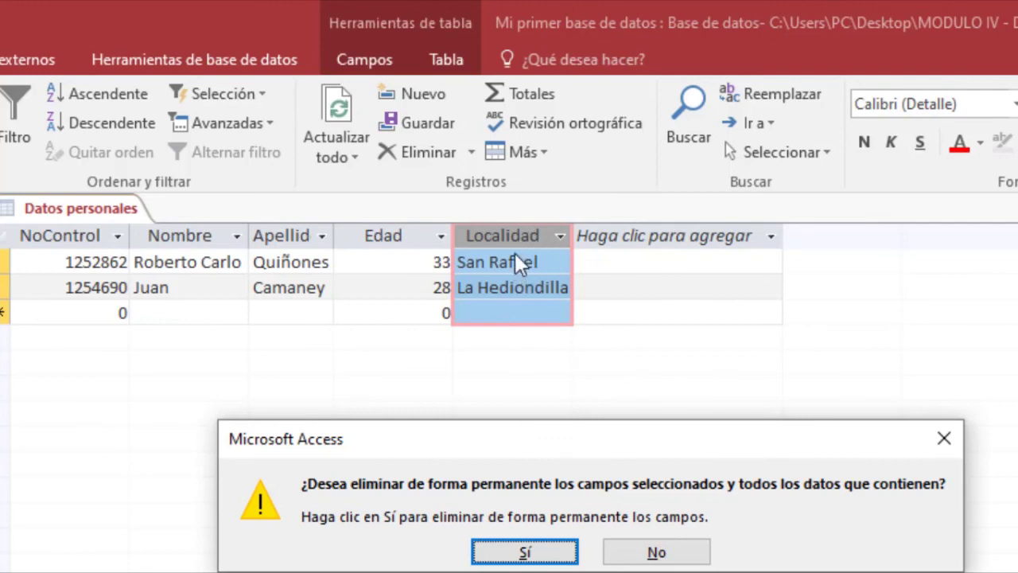
{"action": "left_click", "coordinate": [535, 553]}
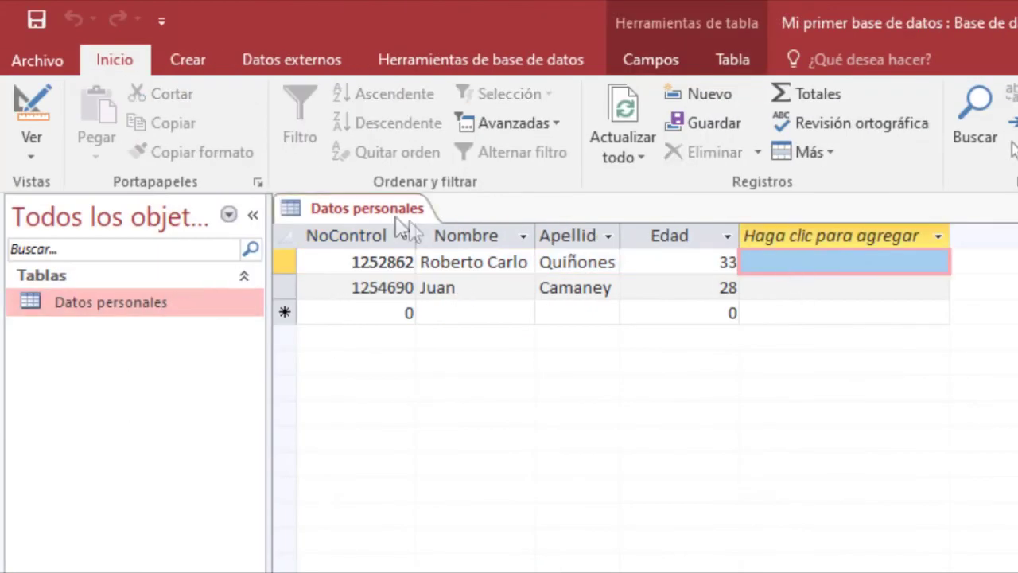
Show Datos personales in Design view and check its list of fields.
{"action": "left_click", "coordinate": [35, 157]}
{"action": "left_click", "coordinate": [94, 264]}
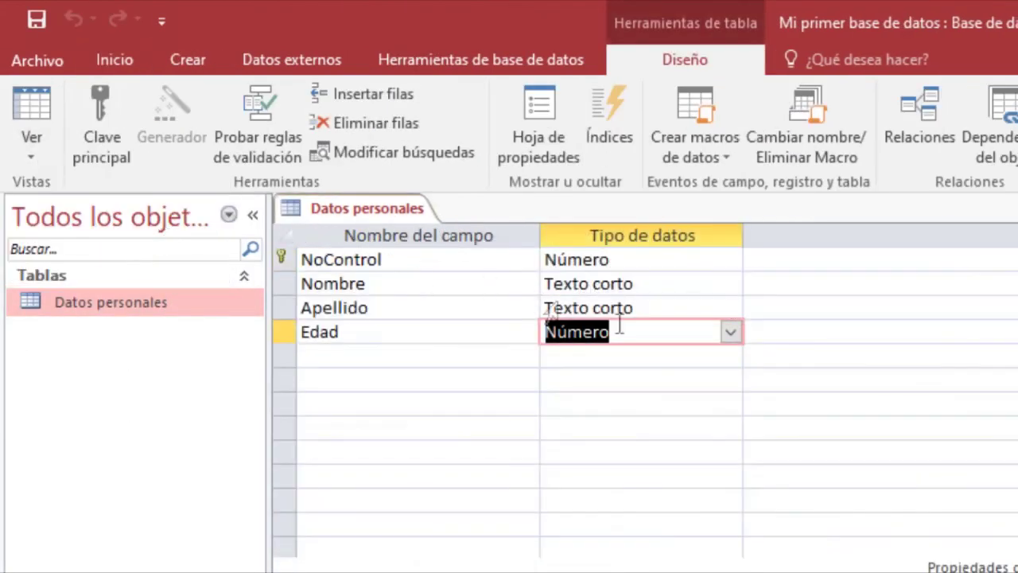
{"action": "left_click", "coordinate": [478, 404]}
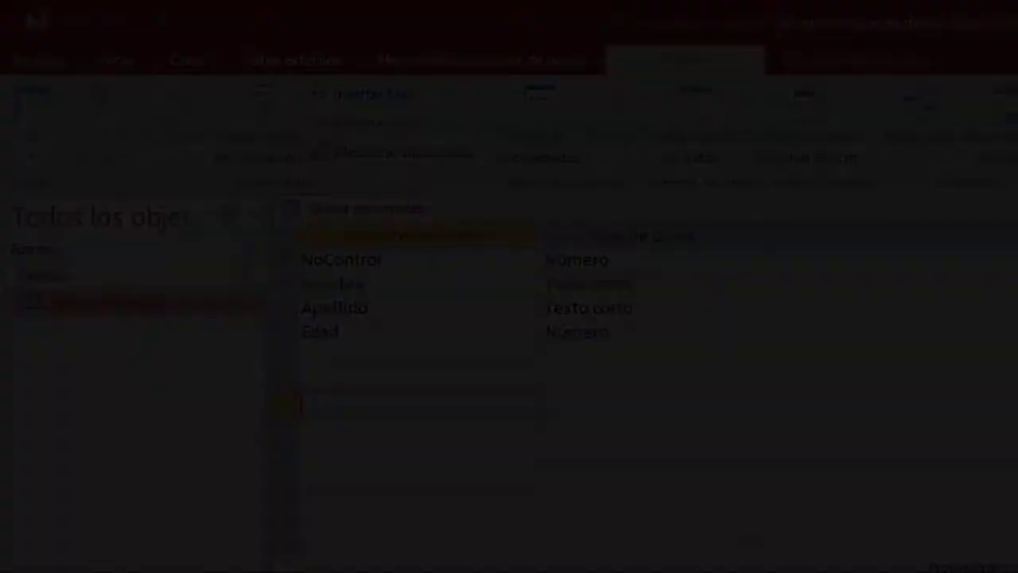